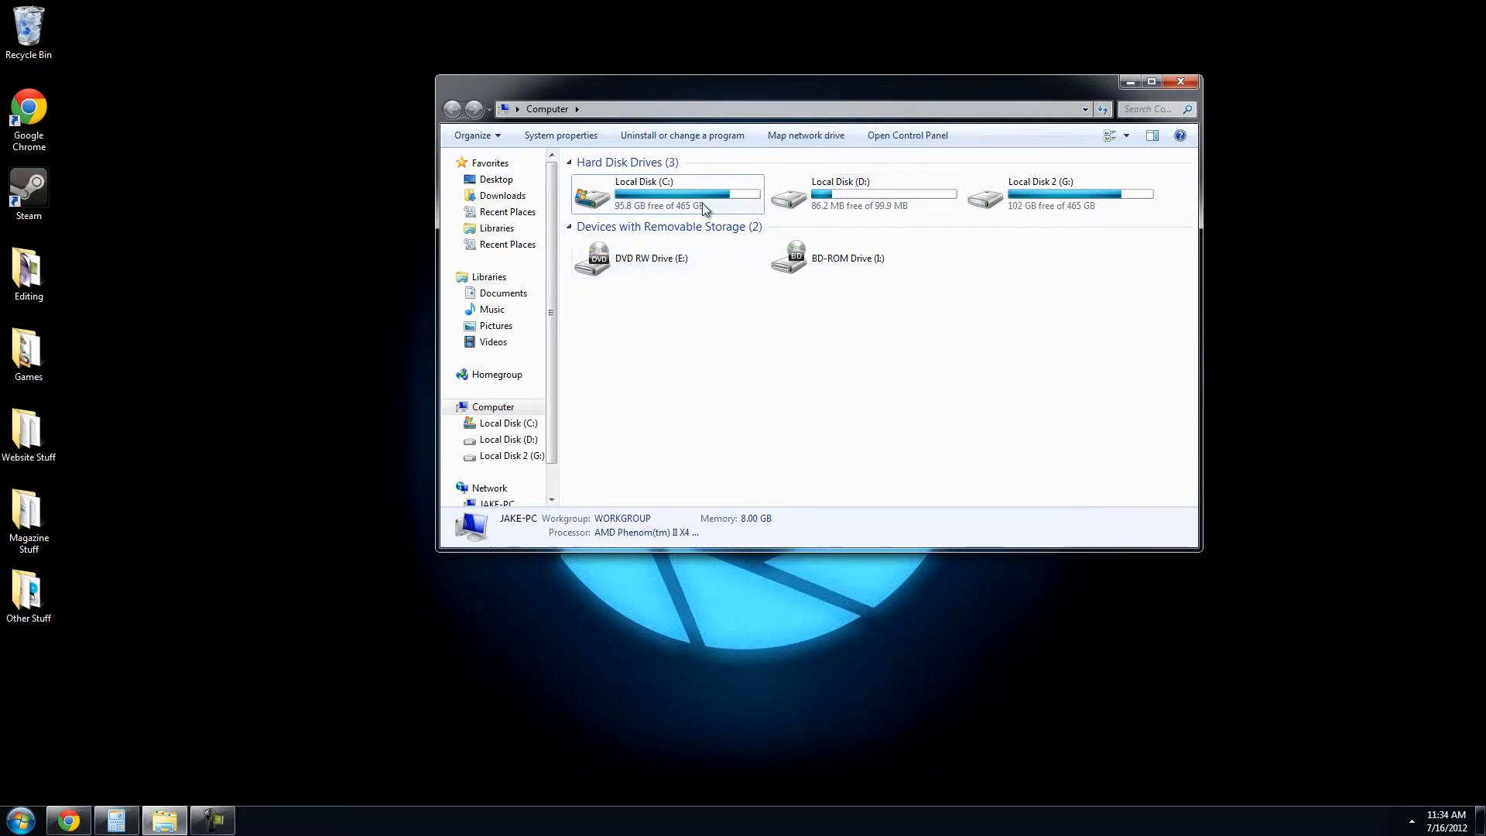
Examine the contents of Local Disk (C:) and Local Disk 2 (G:) and the free space on G:.
mouse_move(703, 205)
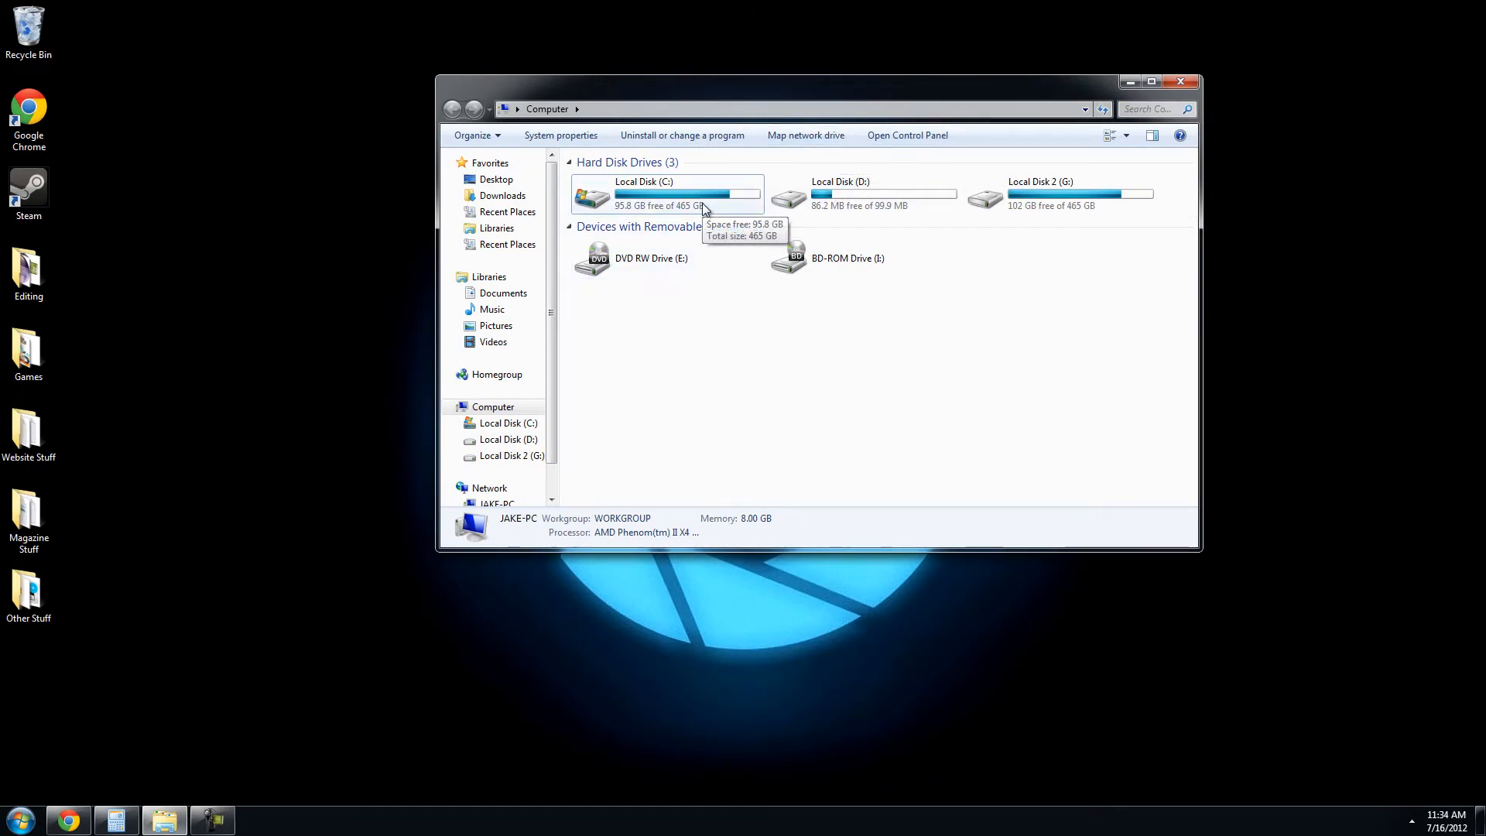
double_click(679, 201)
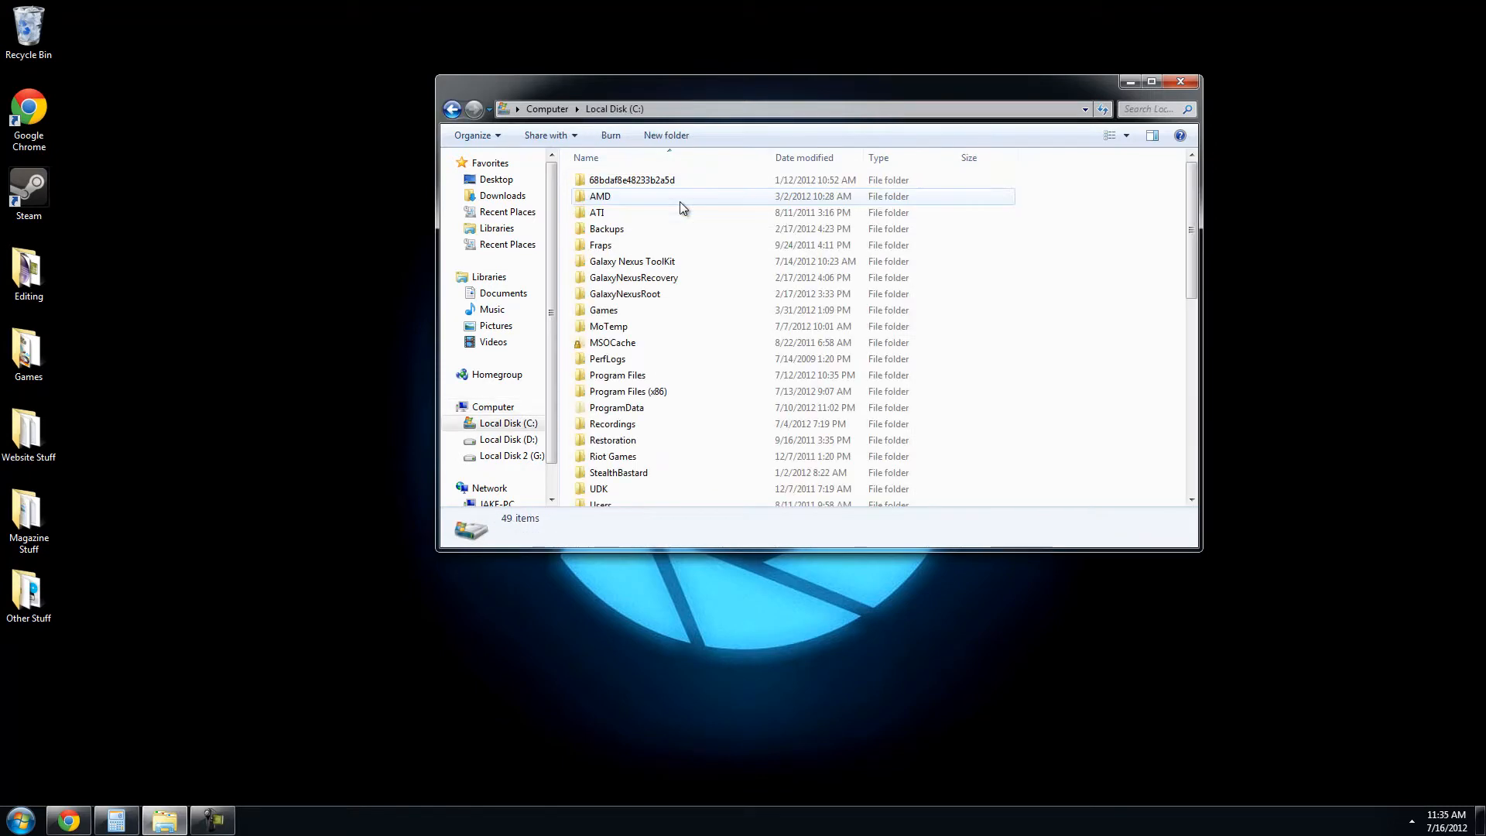
scroll(673, 420, "down", 7)
left_click(452, 108)
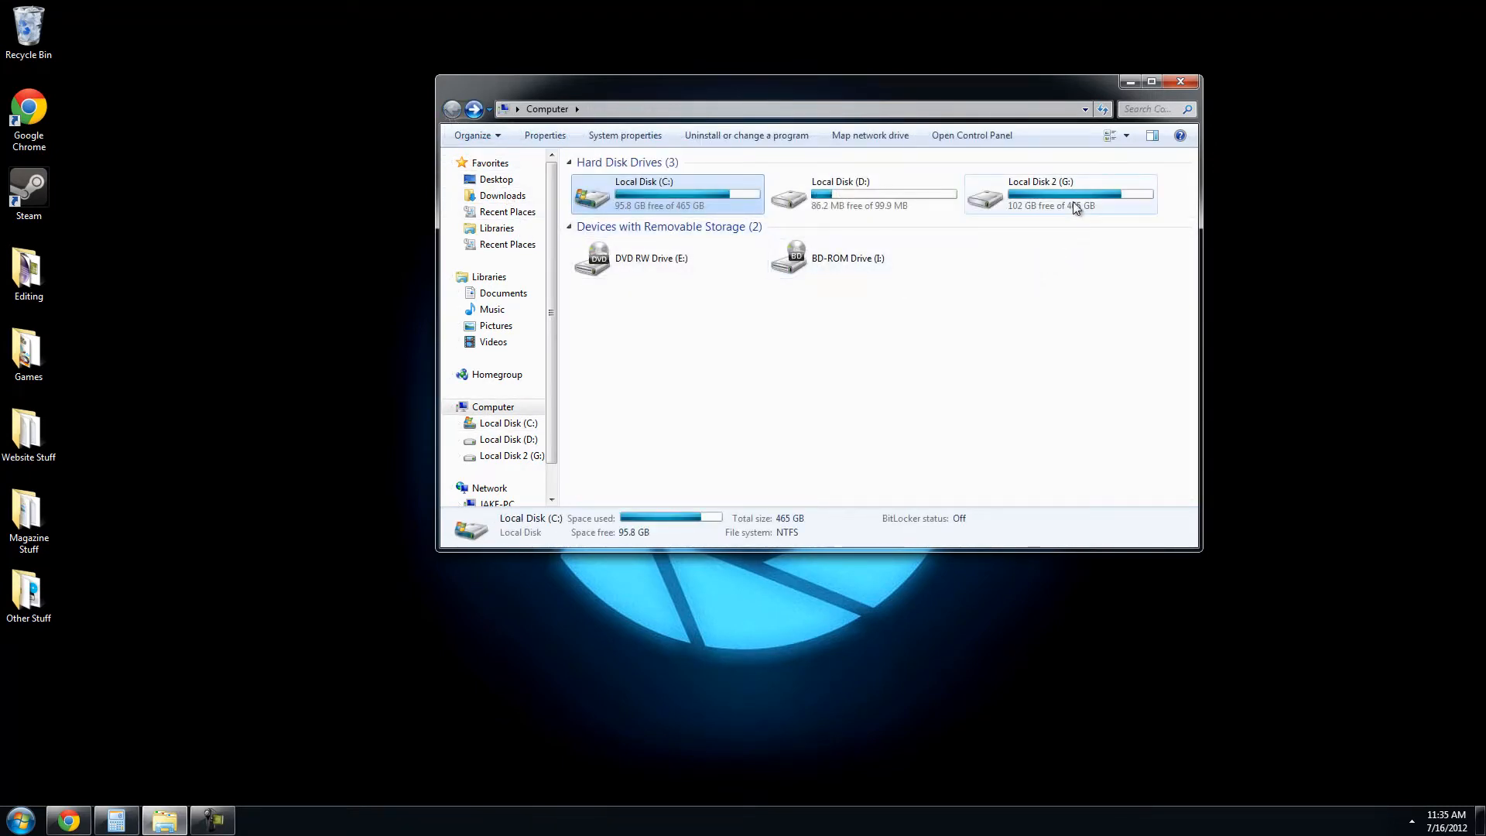
double_click(1073, 201)
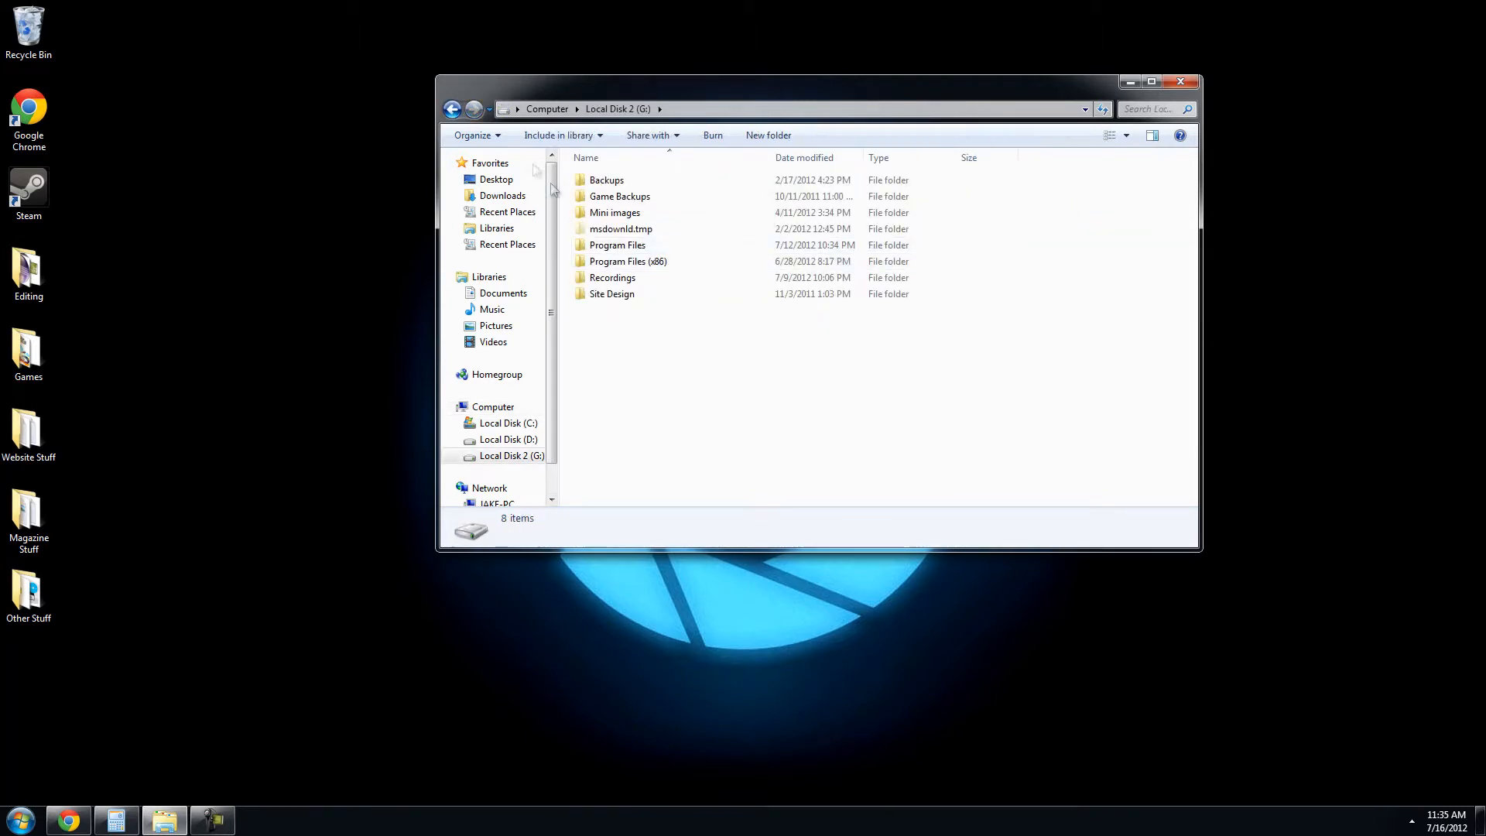
left_click(452, 110)
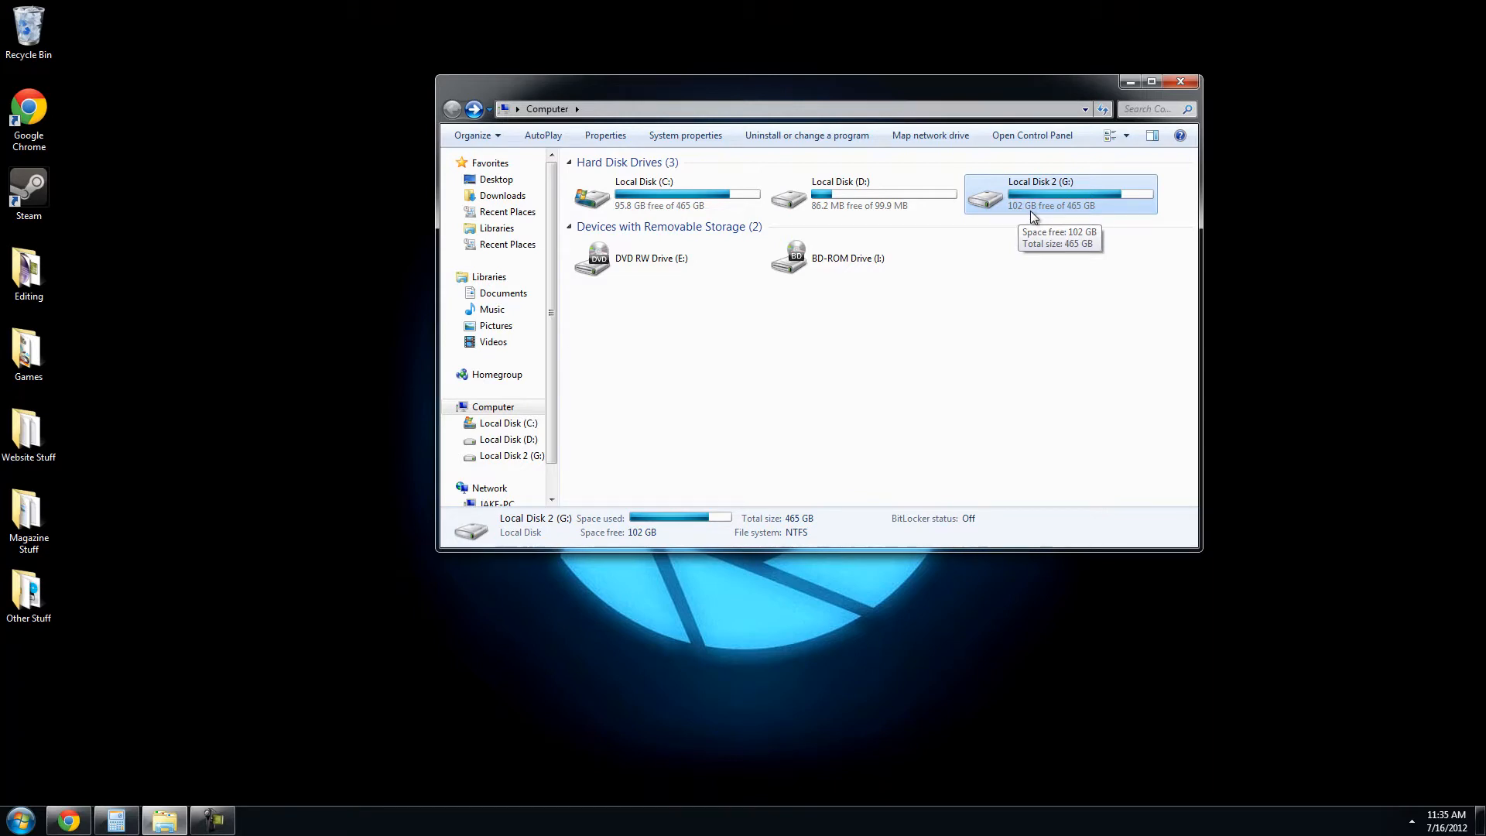
left_click_drag(1110, 235, 1087, 207)
left_click_drag(1085, 271, 1098, 193)
Open Disk Management in the Computer Management console and enlarge its window to show all disks.
left_click(21, 819)
right_click(239, 557)
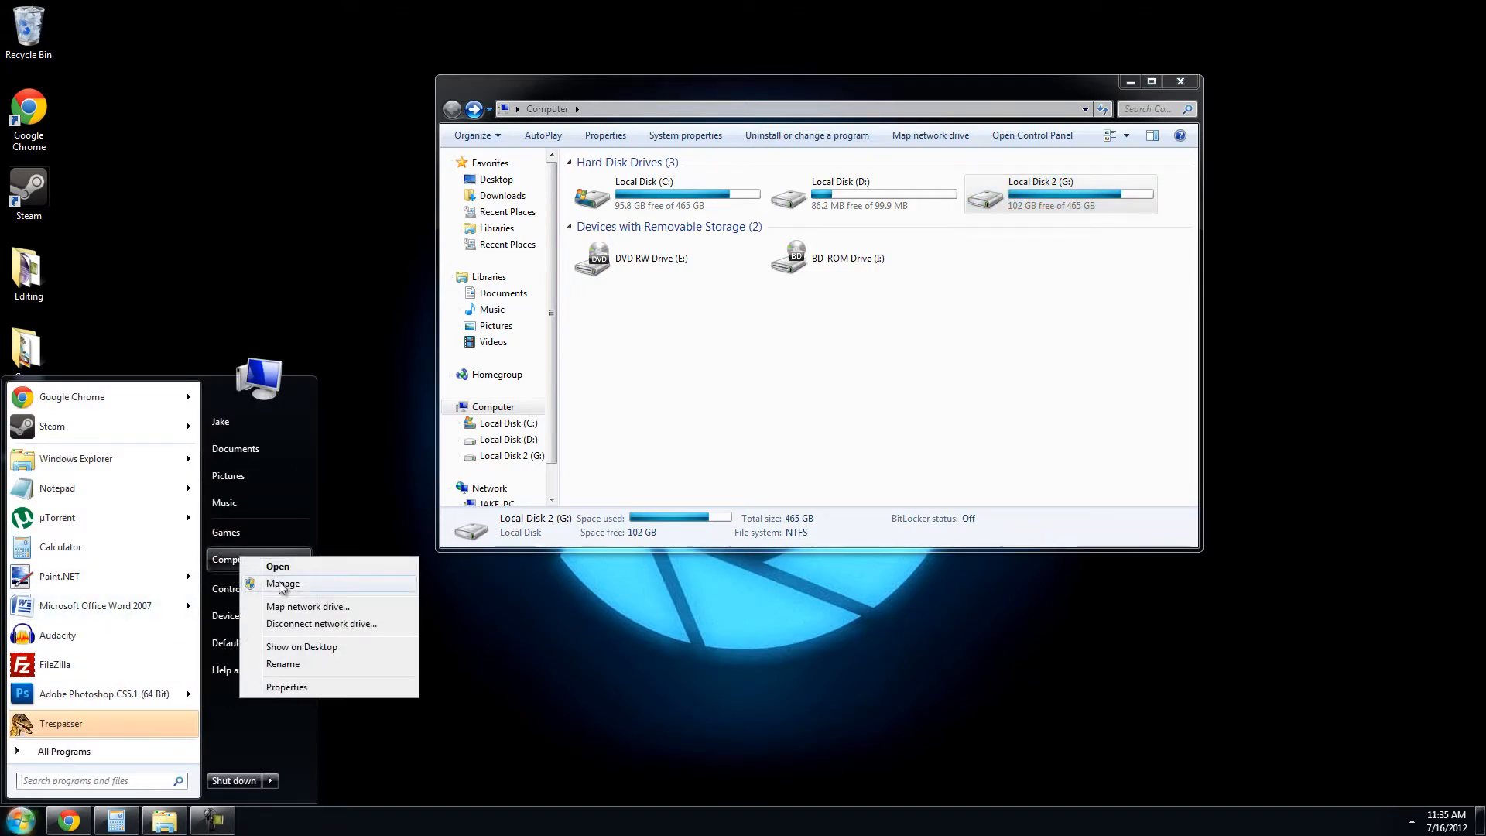
left_click(282, 584)
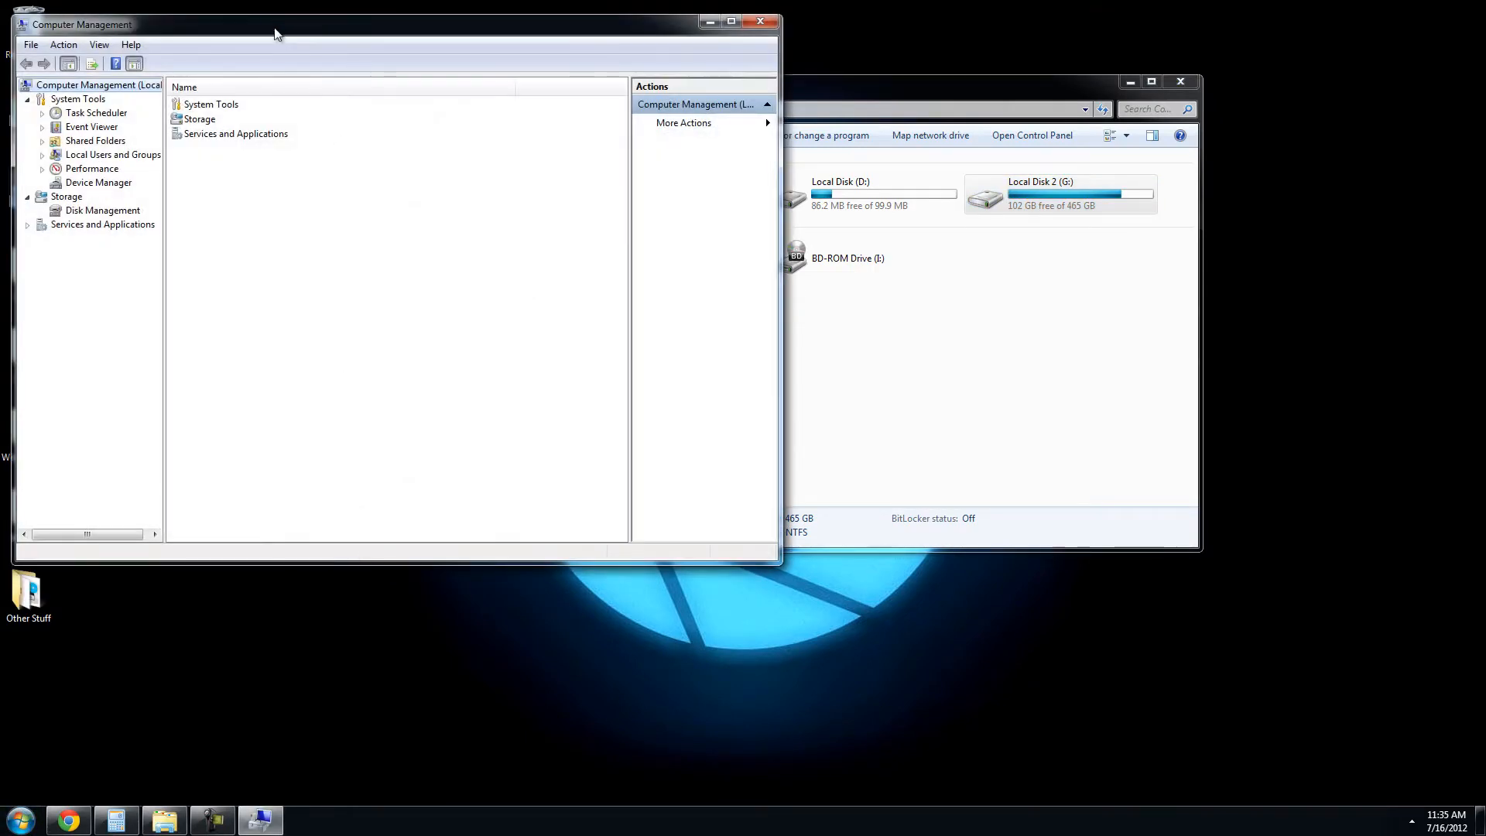
left_click_drag(275, 33, 333, 73)
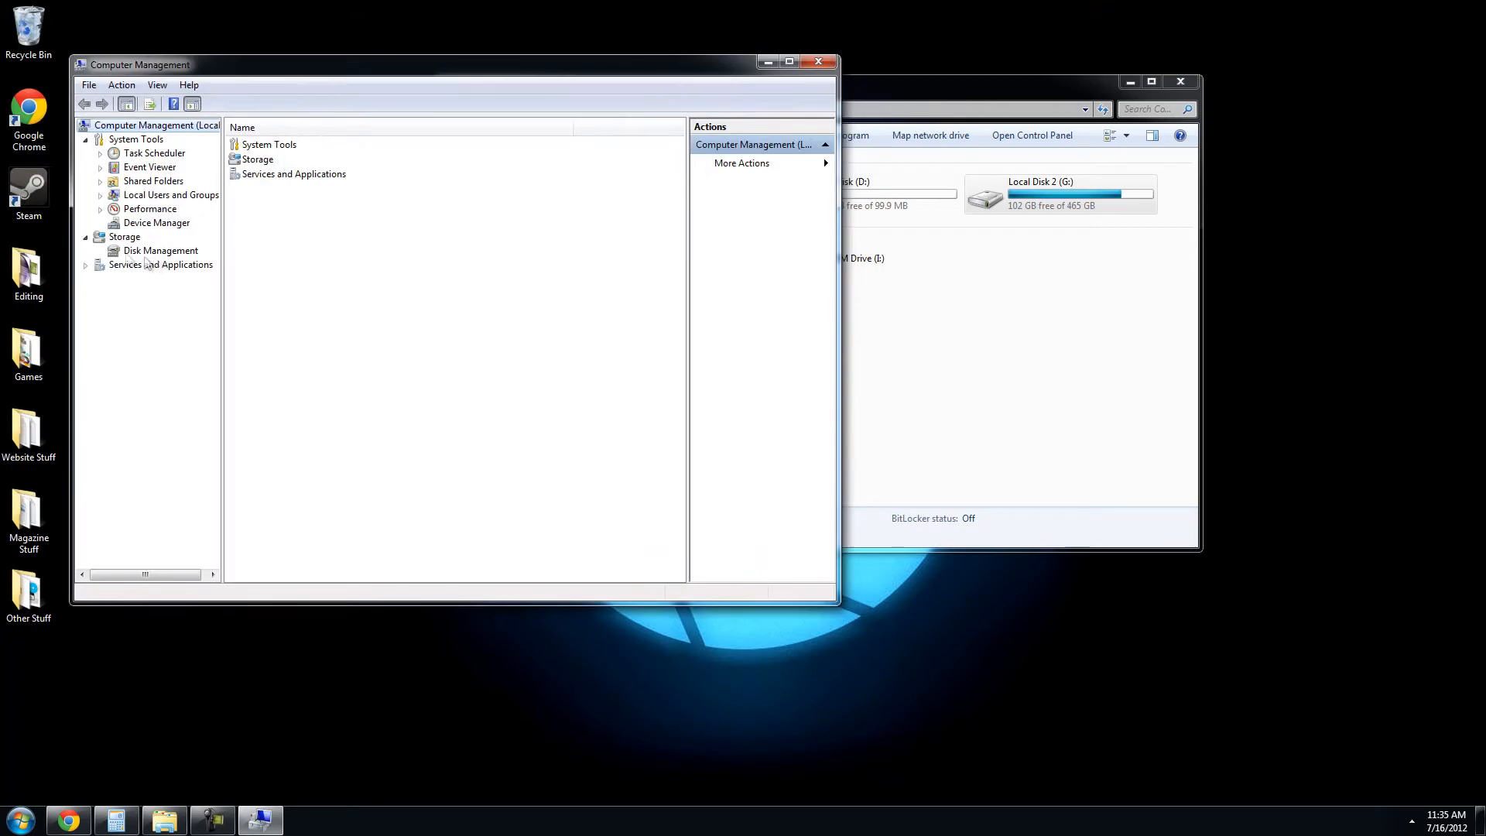
left_click(159, 252)
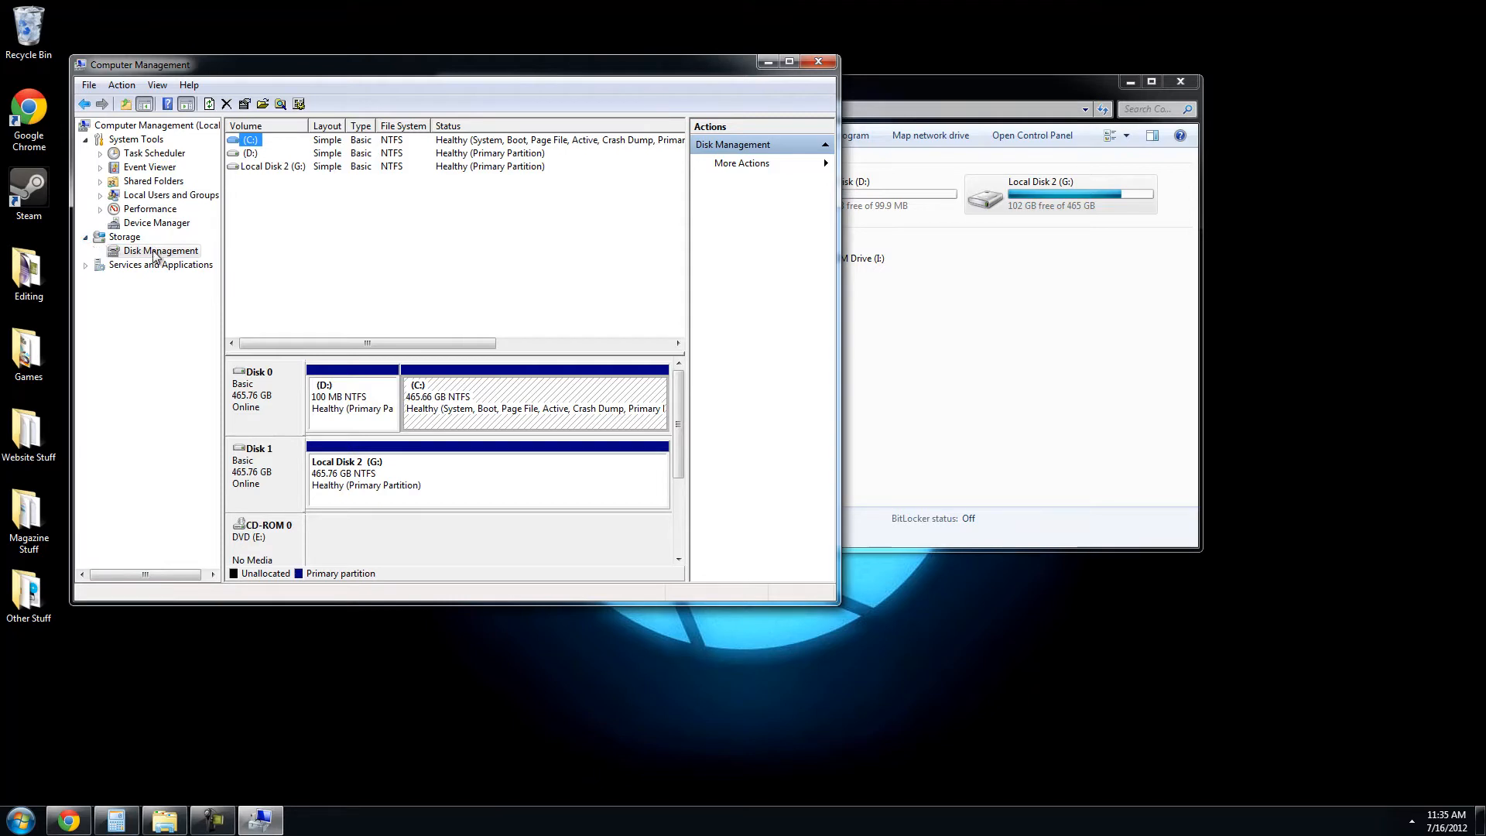
left_click_drag(833, 598, 1029, 731)
Start the Shrink Volume command on the Local Disk 2 (G:) partition of Disk 1.
left_click(560, 399)
left_click(499, 486)
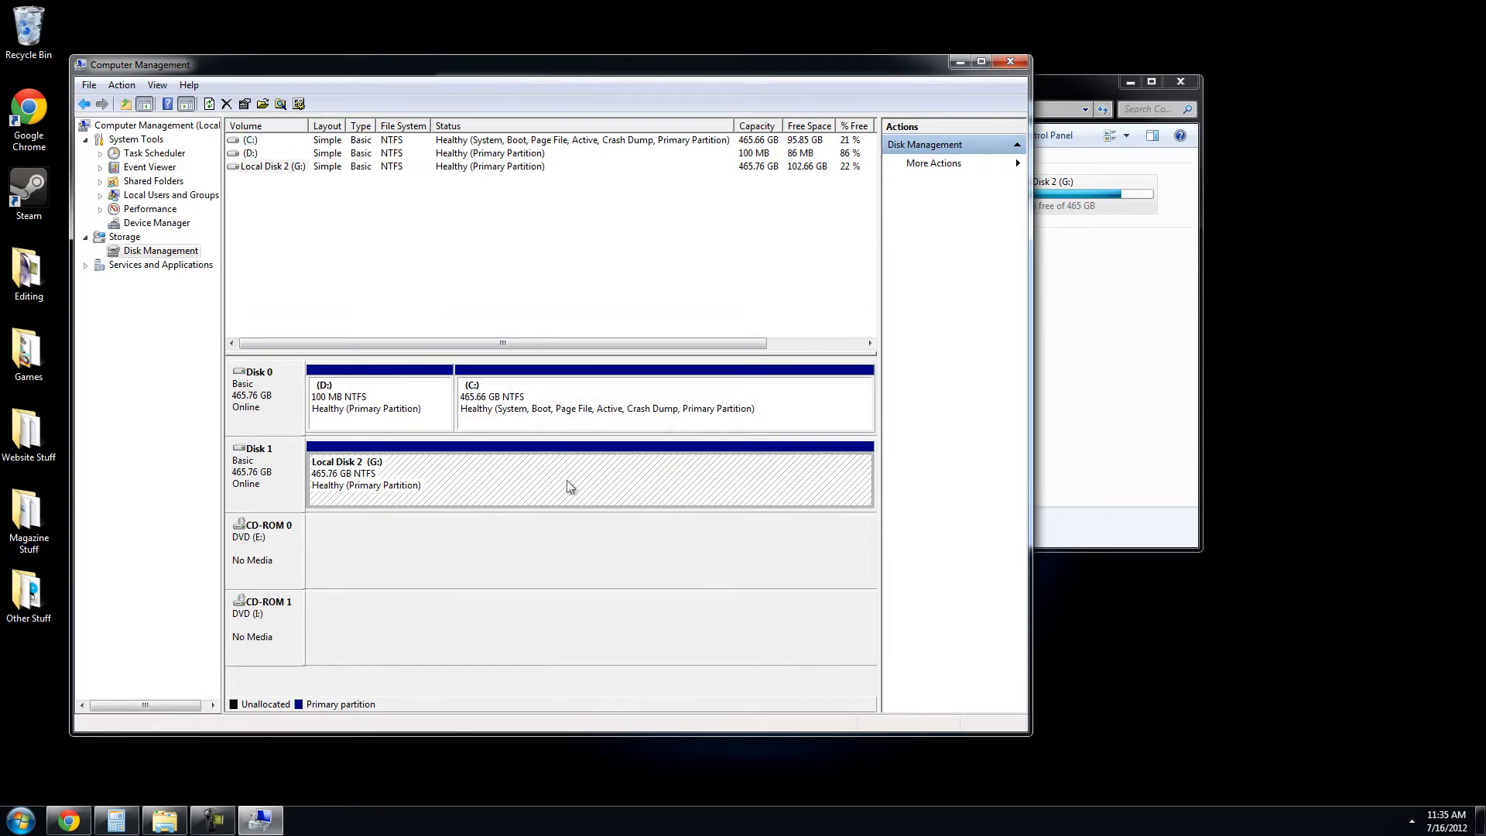
left_click(1084, 255)
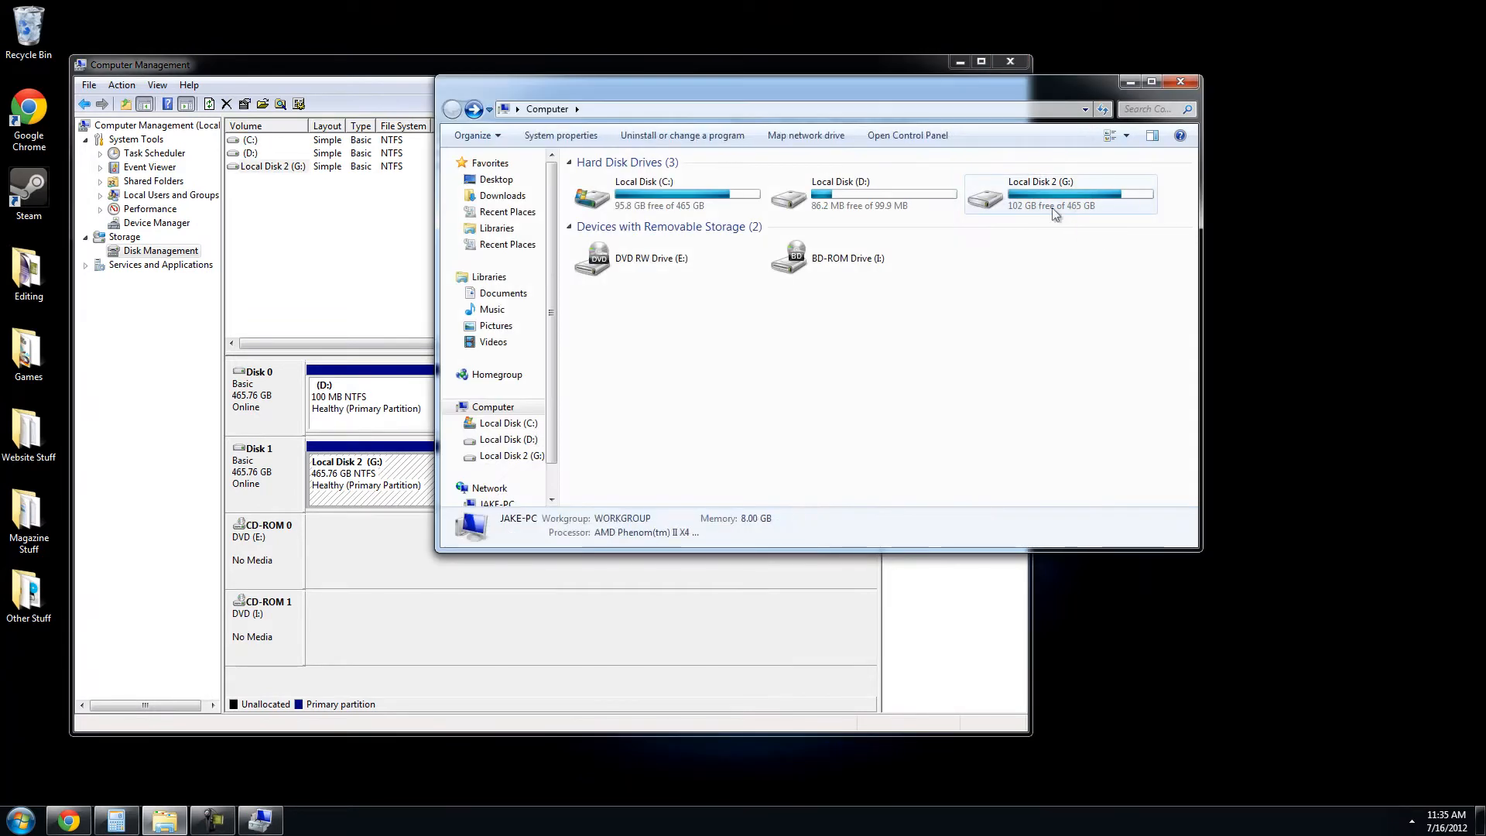
left_click(719, 72)
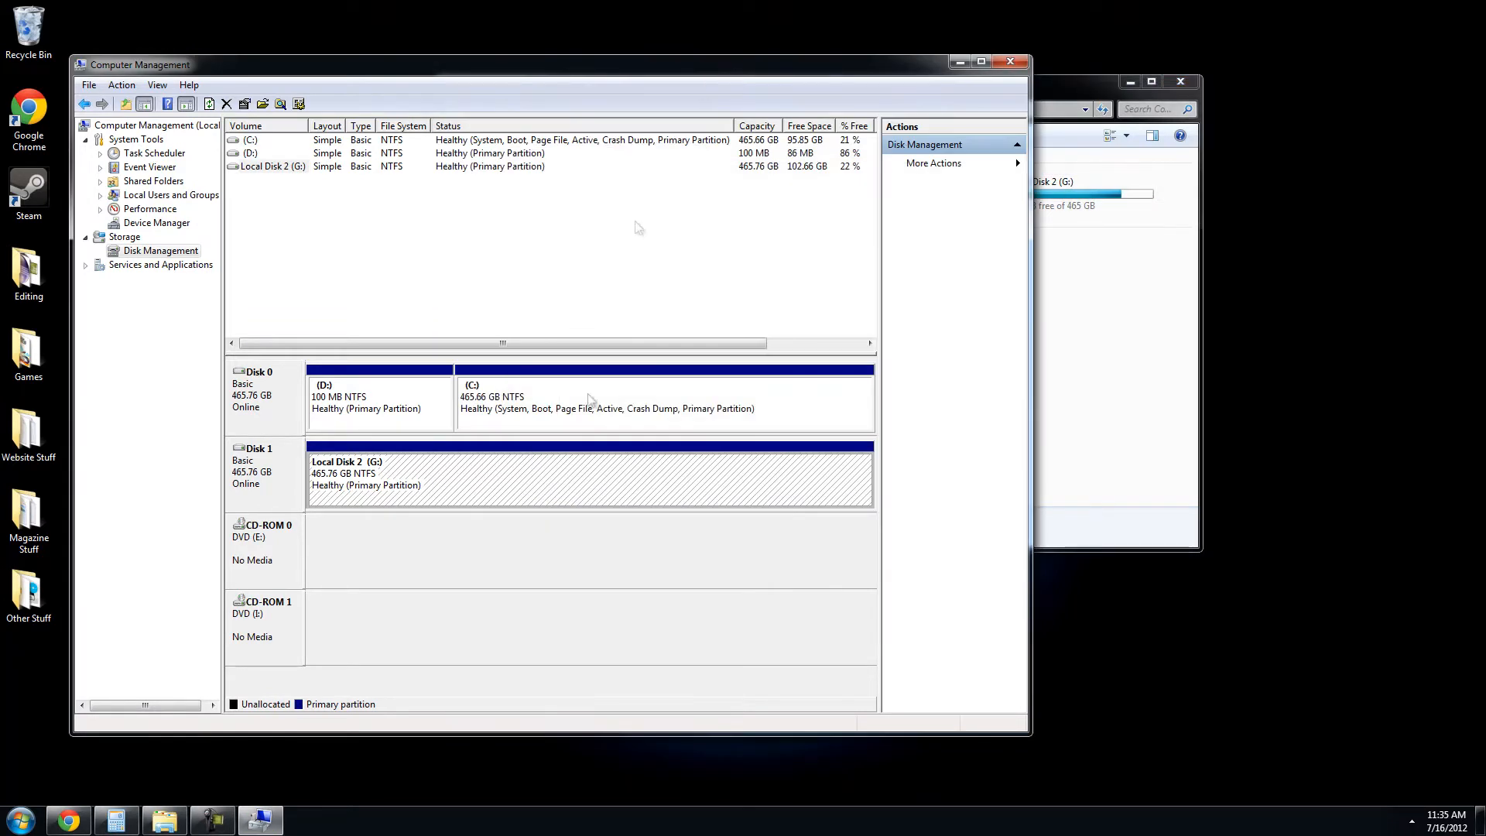
right_click(584, 472)
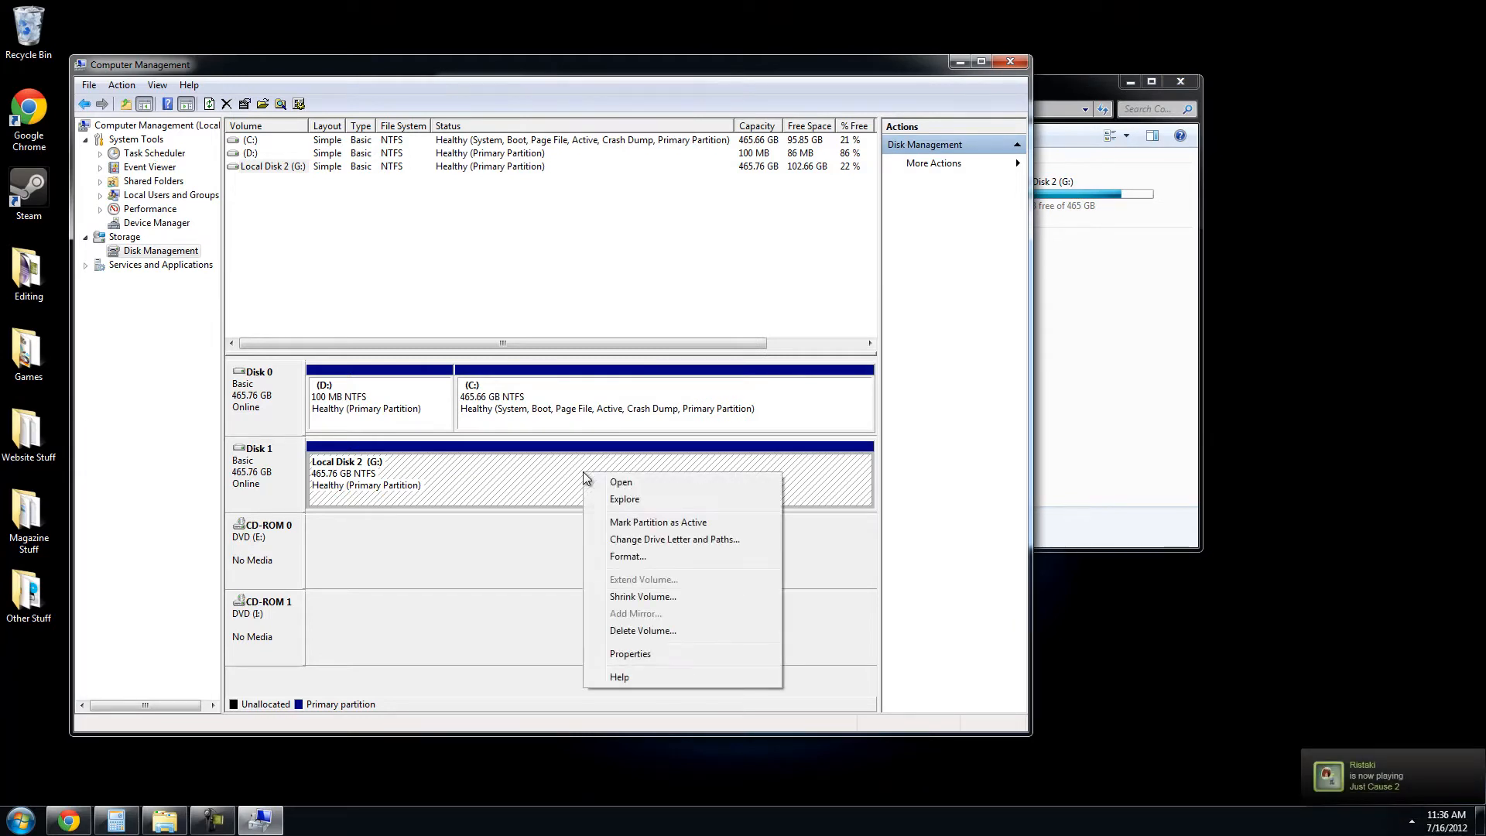
left_click(663, 597)
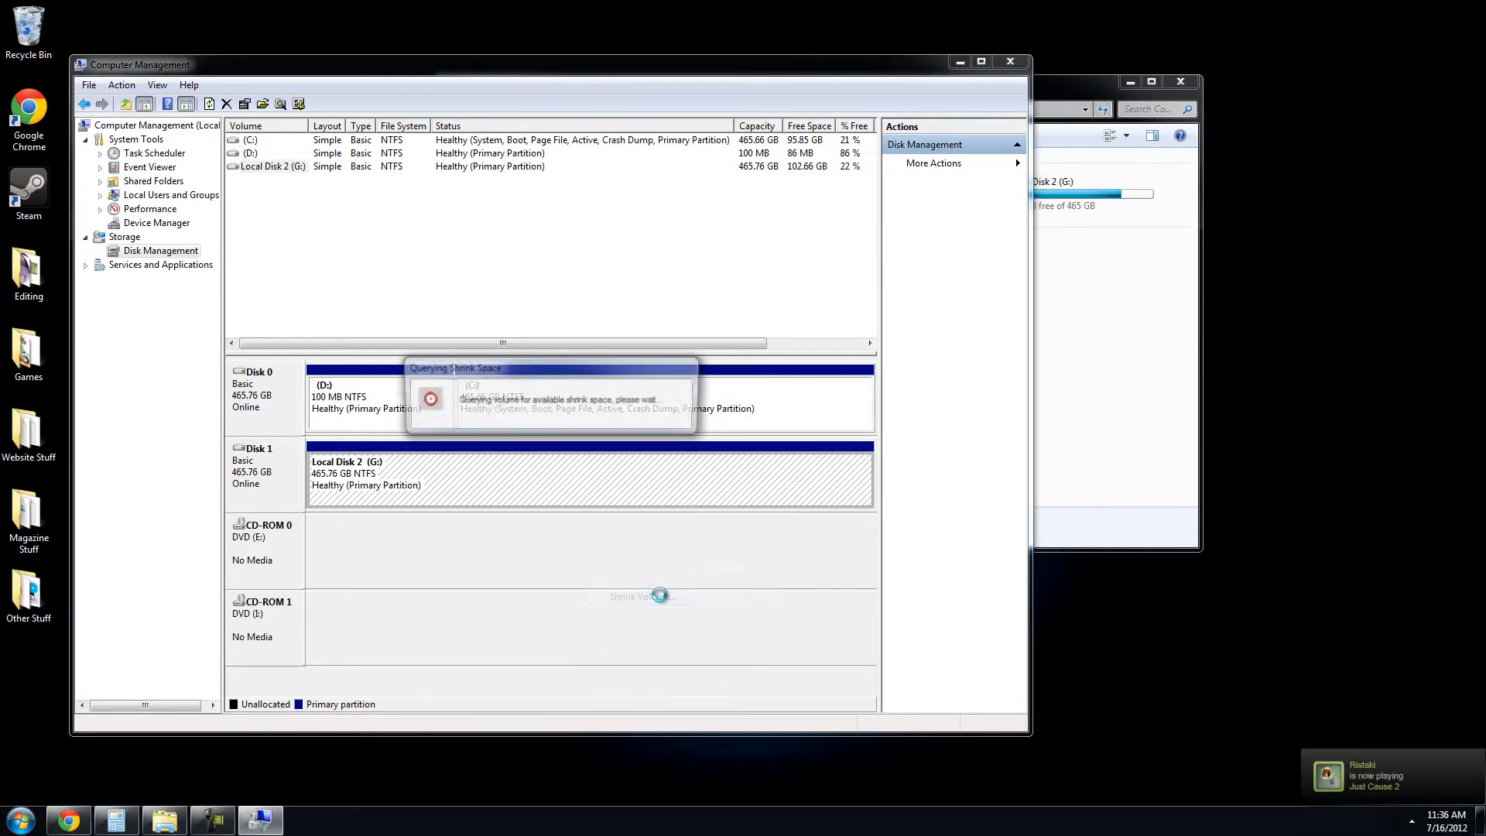
Switch to Calculator and multiply 1024 by 40 to convert 40 GB to megabytes.
left_click(116, 820)
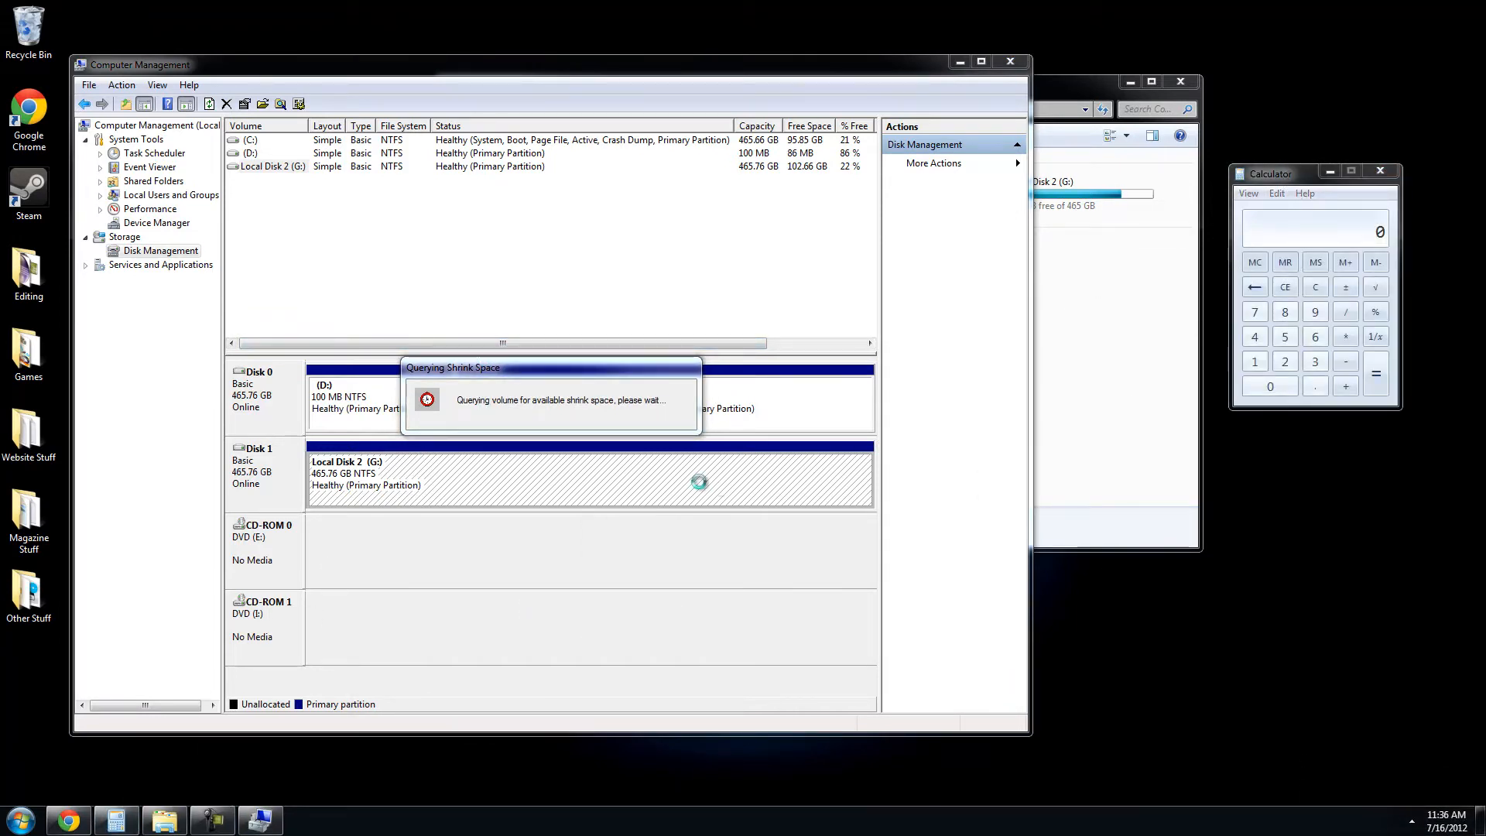
left_click(1254, 361)
left_click(1270, 386)
left_click(1285, 362)
left_click(1254, 337)
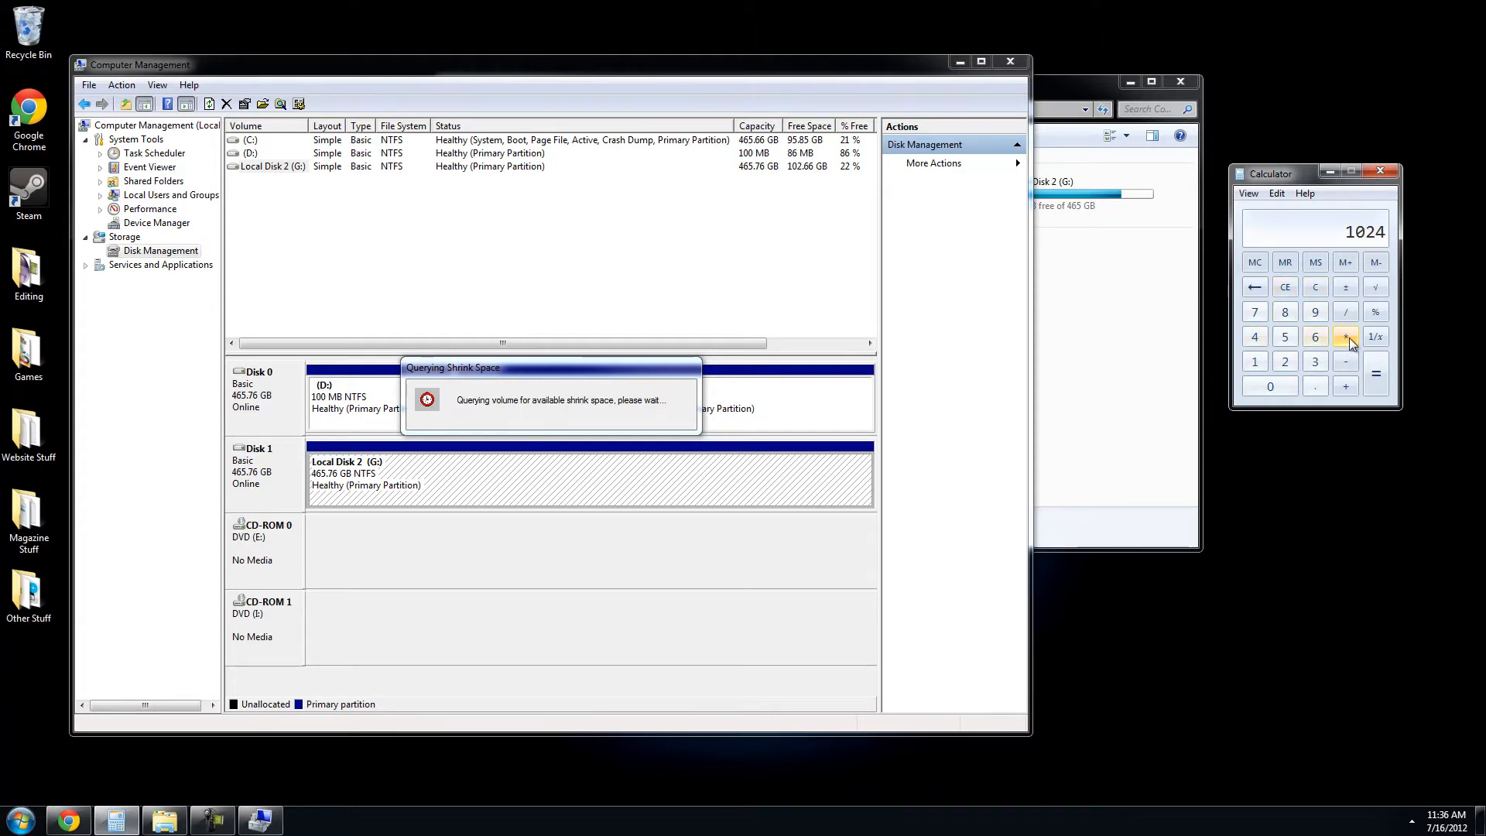
left_click(1346, 331)
left_click(1255, 338)
left_click(1280, 391)
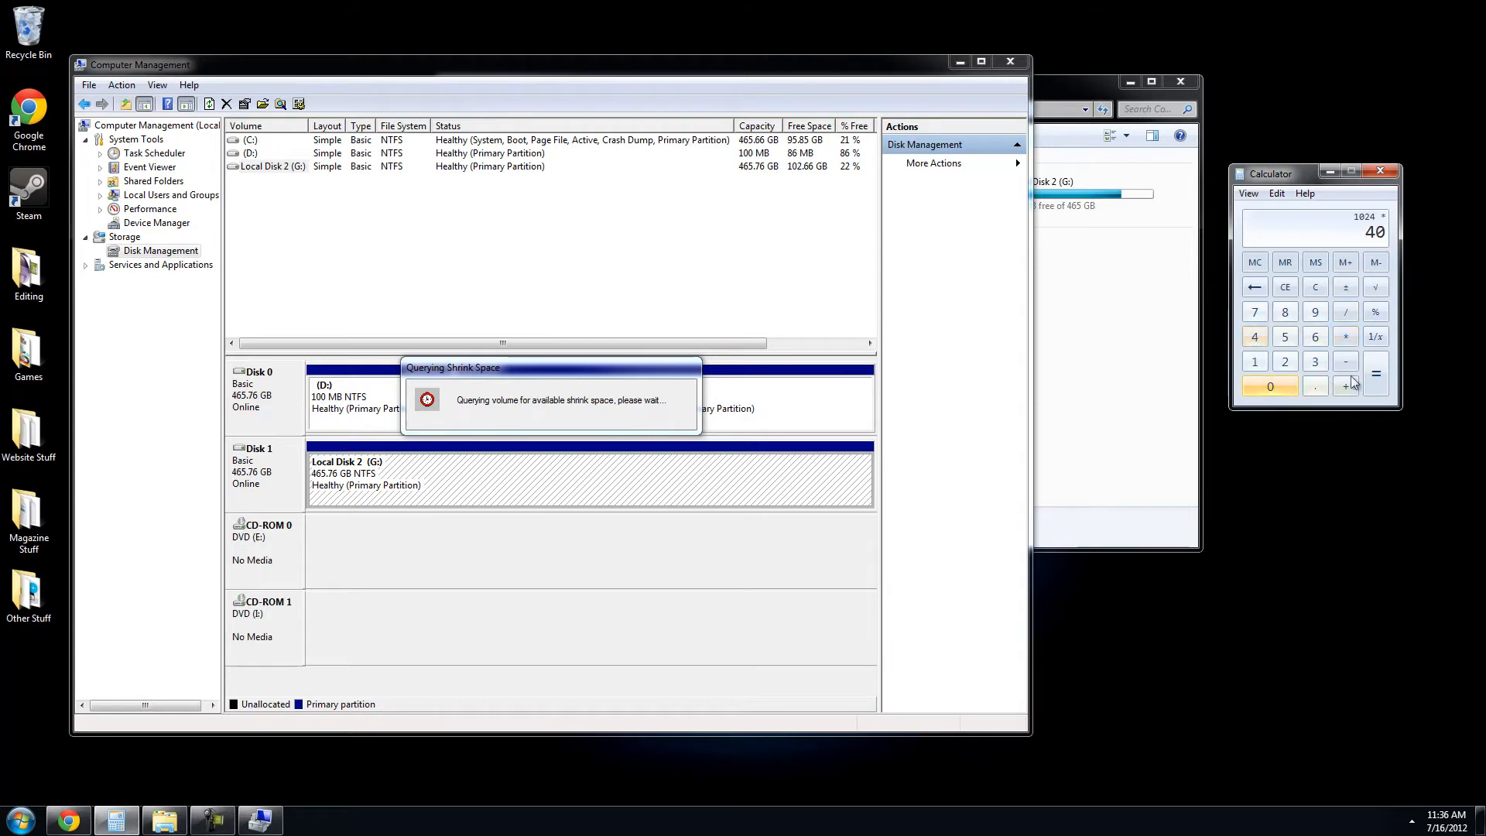
left_click(1375, 374)
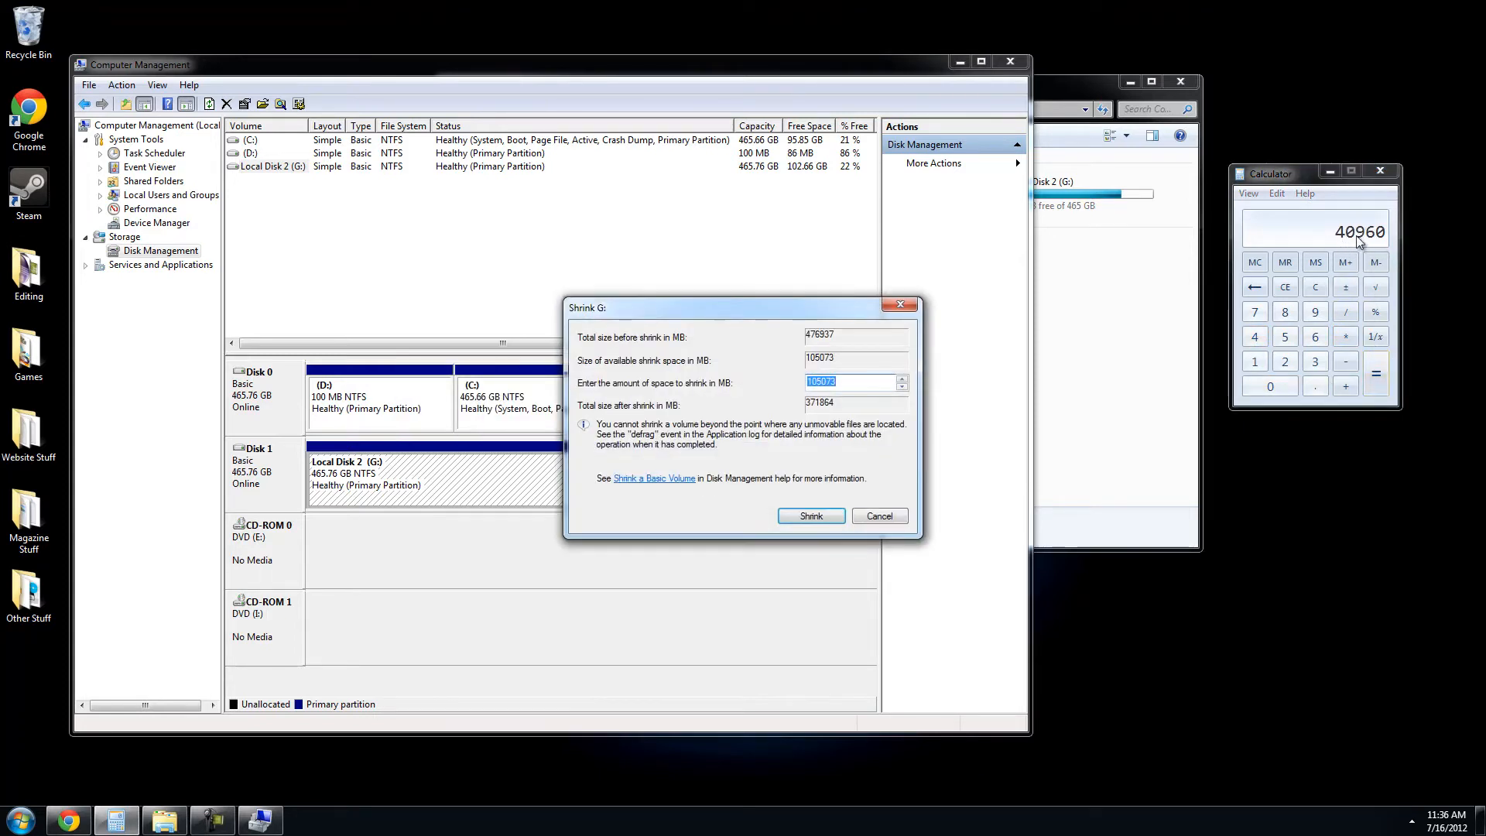
Set the amount of space to shrink from G: to 40960 MB and run the shrink.
left_click(861, 382)
type("40960")
left_click(811, 515)
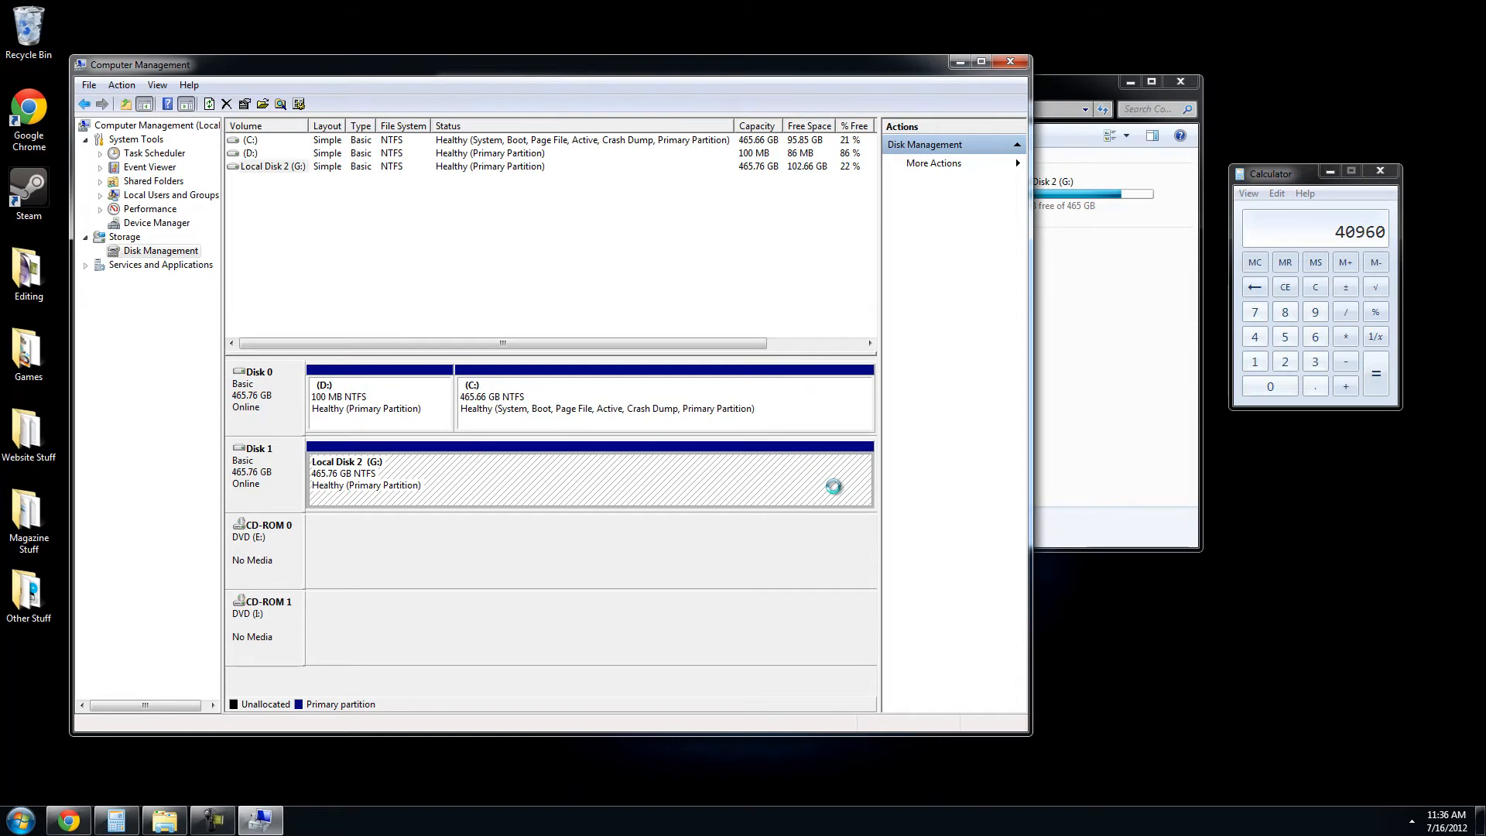
Maximize Computer Management and start a new simple volume on Disk 1's unallocated space, accepting the size of 40960 MB.
left_click(981, 62)
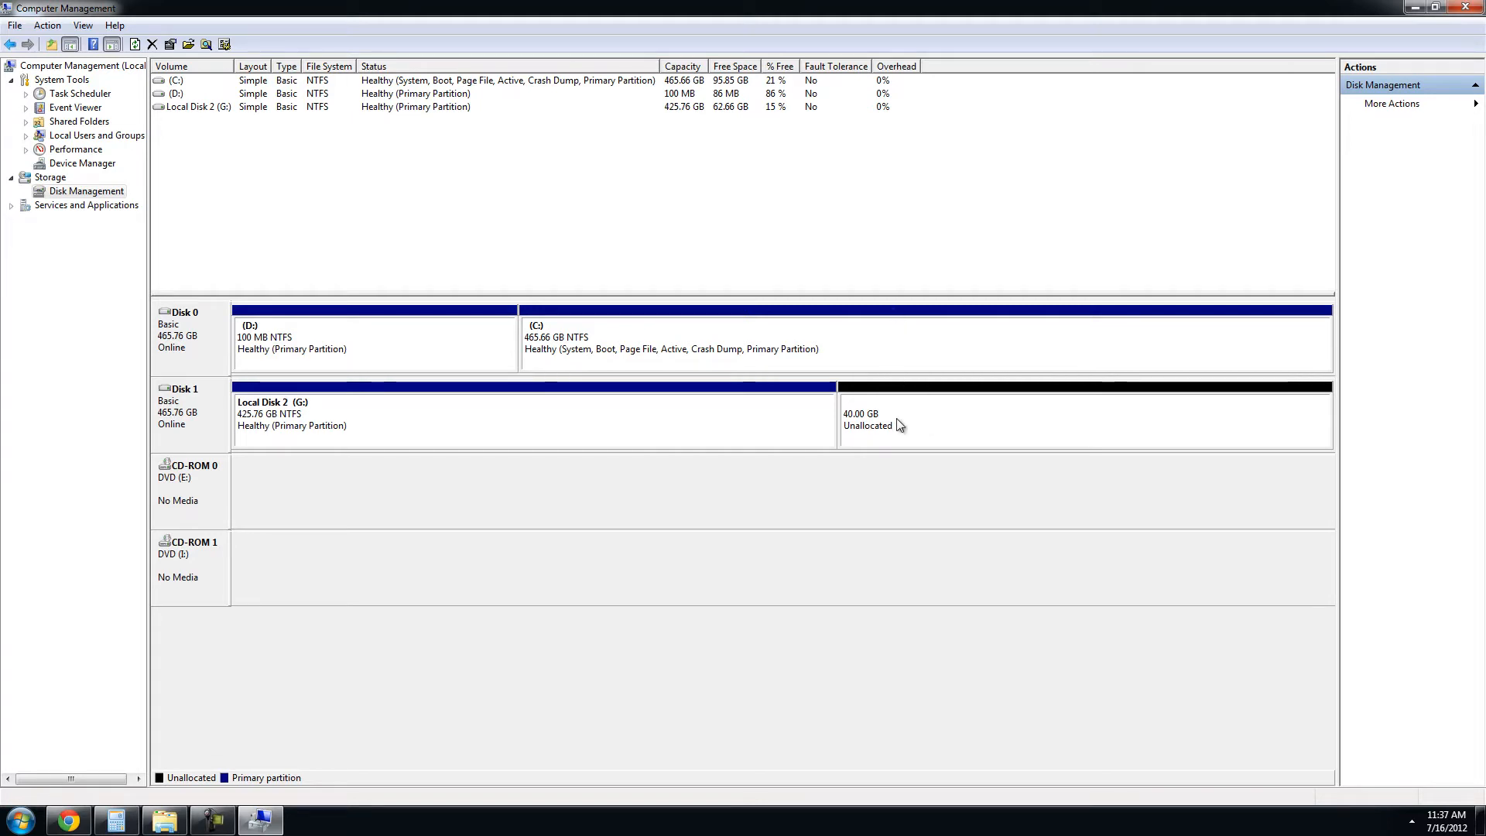
right_click(931, 419)
left_click(964, 428)
left_click(822, 551)
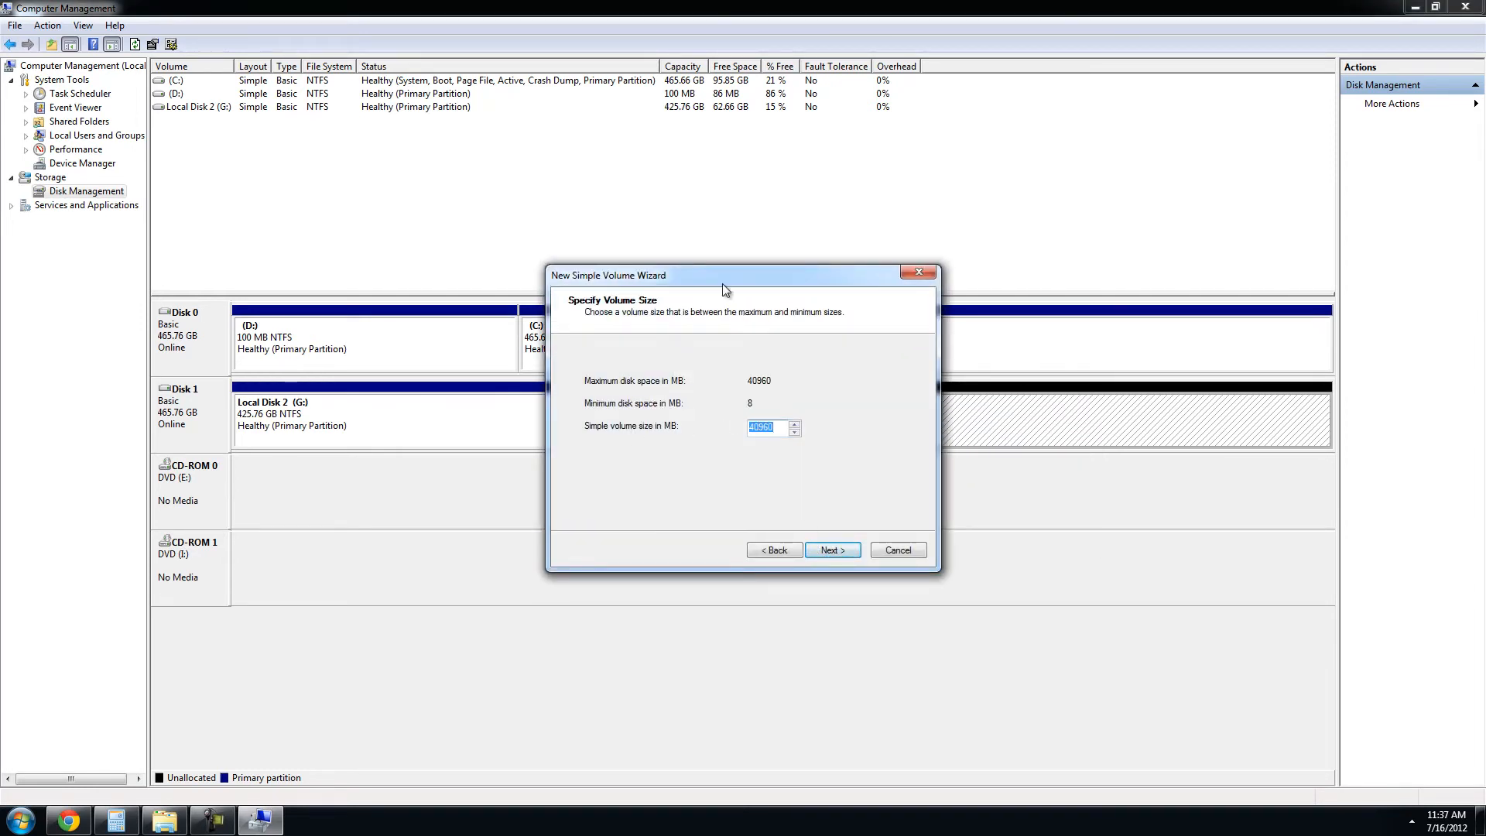
left_click_drag(725, 289, 516, 234)
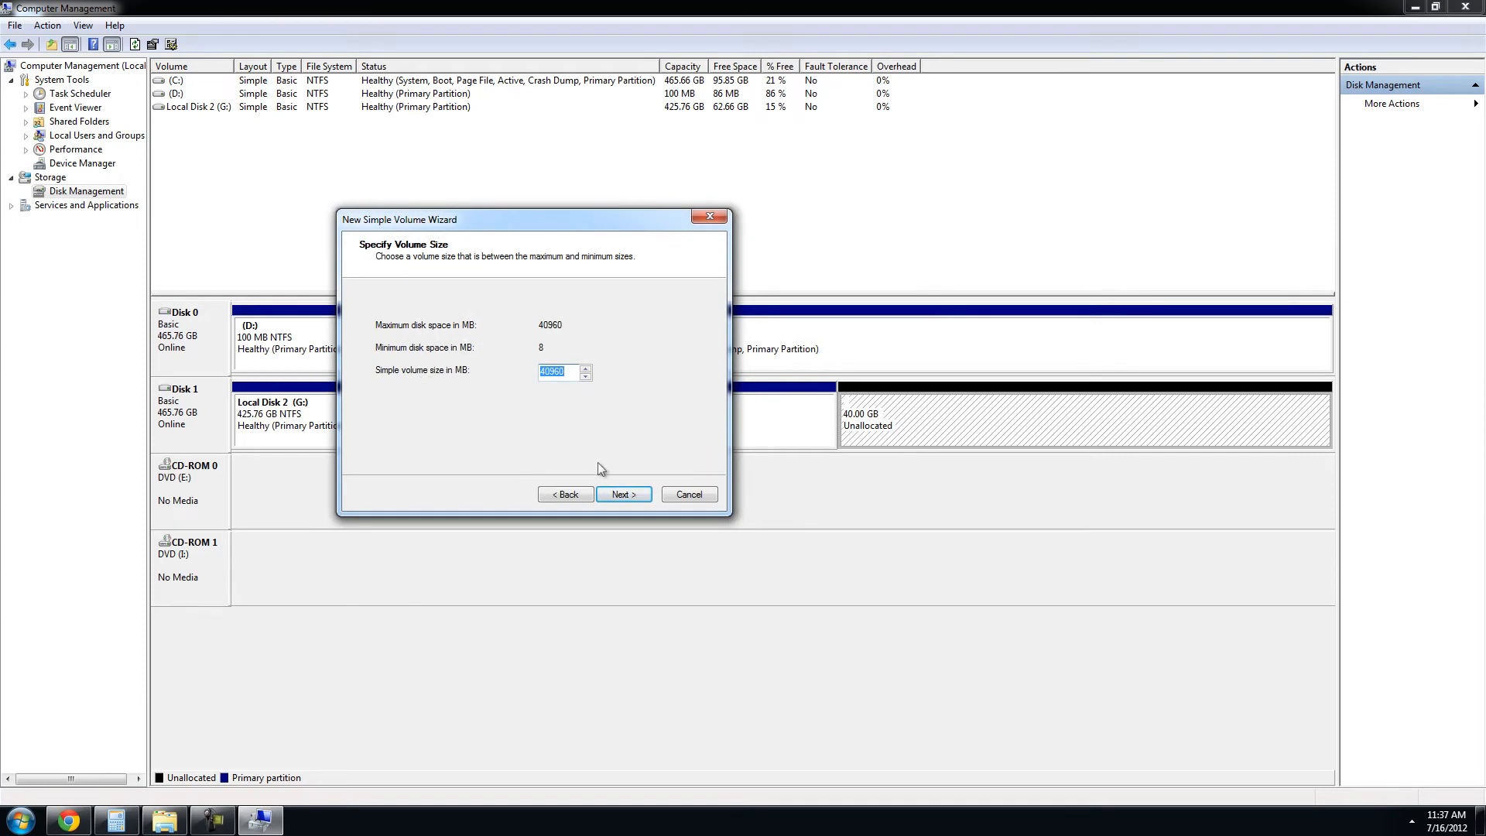
left_click(623, 494)
Assign drive letter F to the new volume and proceed to the format settings.
left_click(605, 329)
left_click(605, 329)
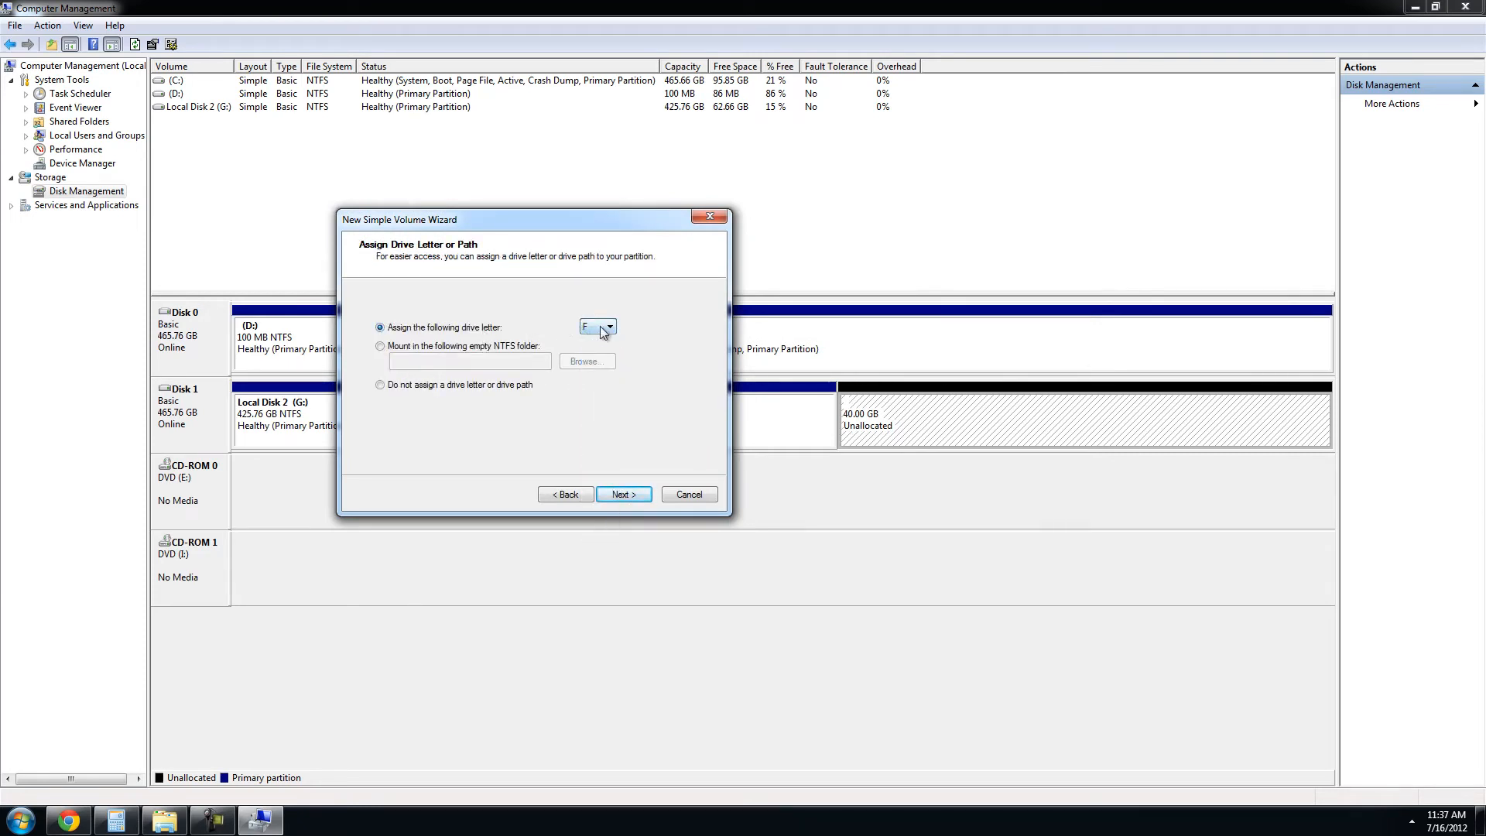
double_click(604, 330)
left_click(624, 494)
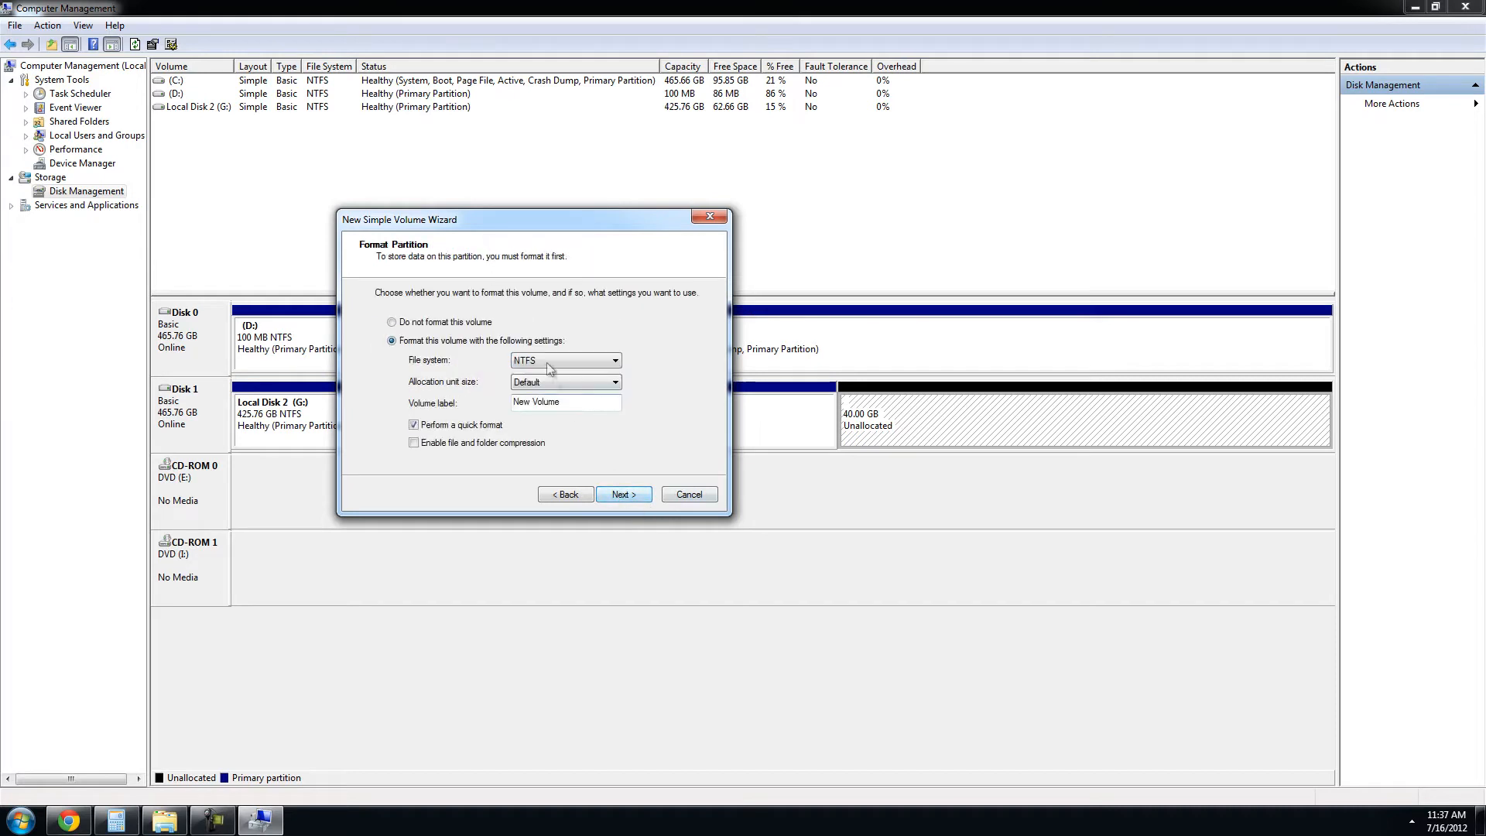
Label the volume New Harddrive, keep NTFS with quick format, and finish creating it.
left_click_drag(580, 402, 481, 398)
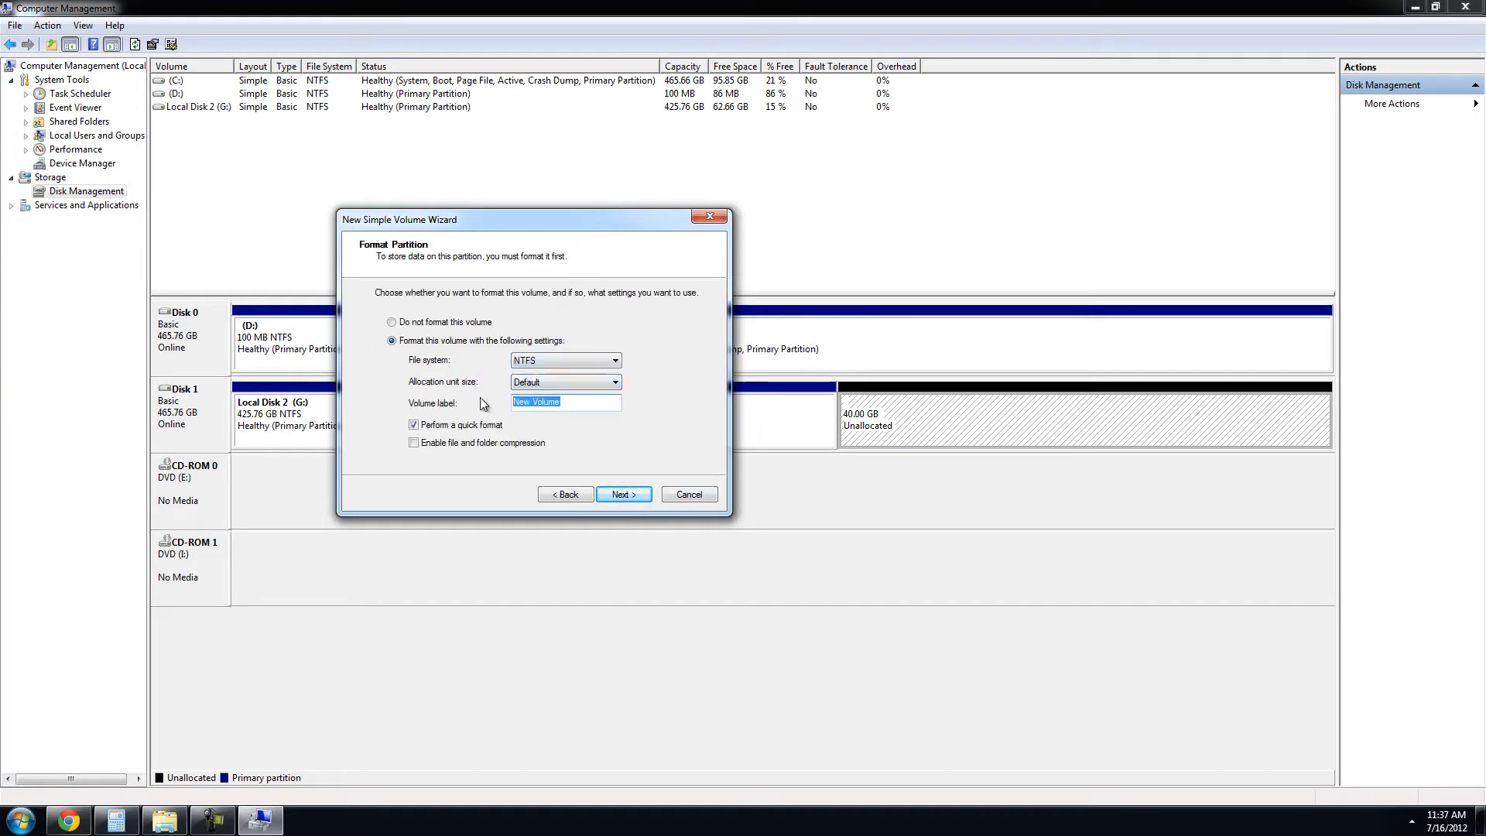
type("New Harddrive")
left_click(573, 362)
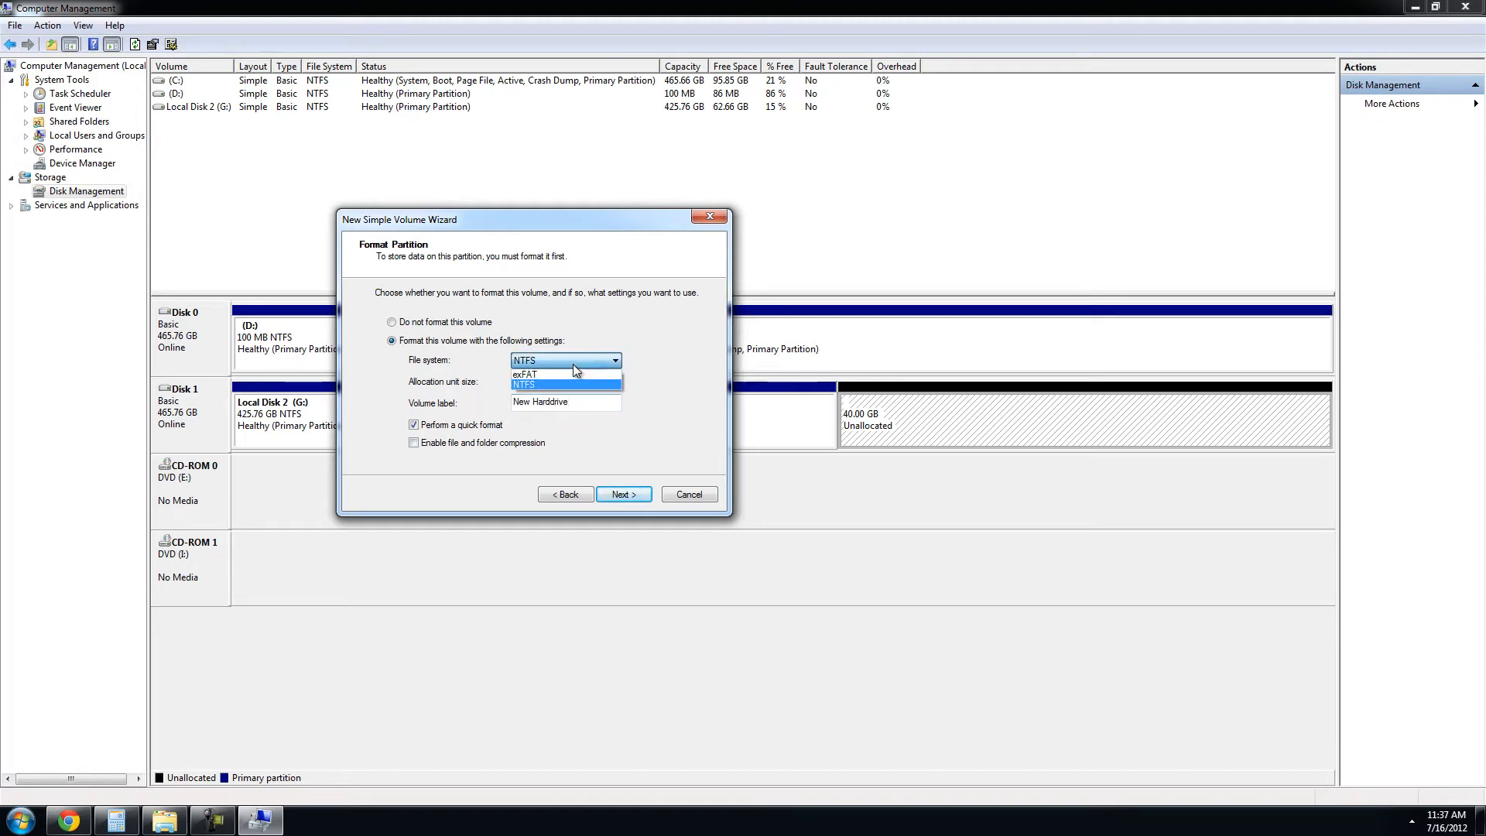
left_click(573, 364)
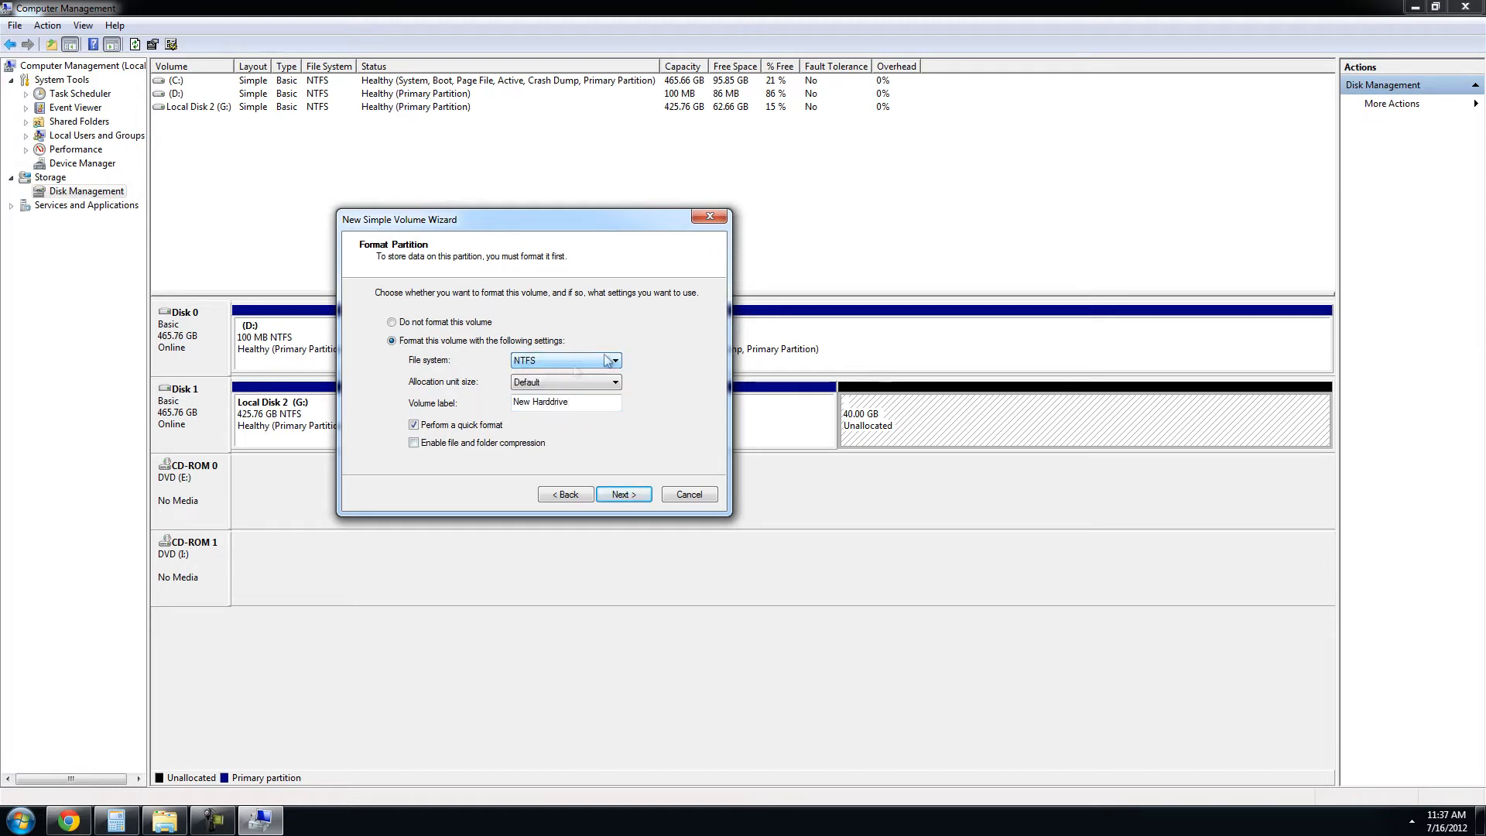
left_click(624, 495)
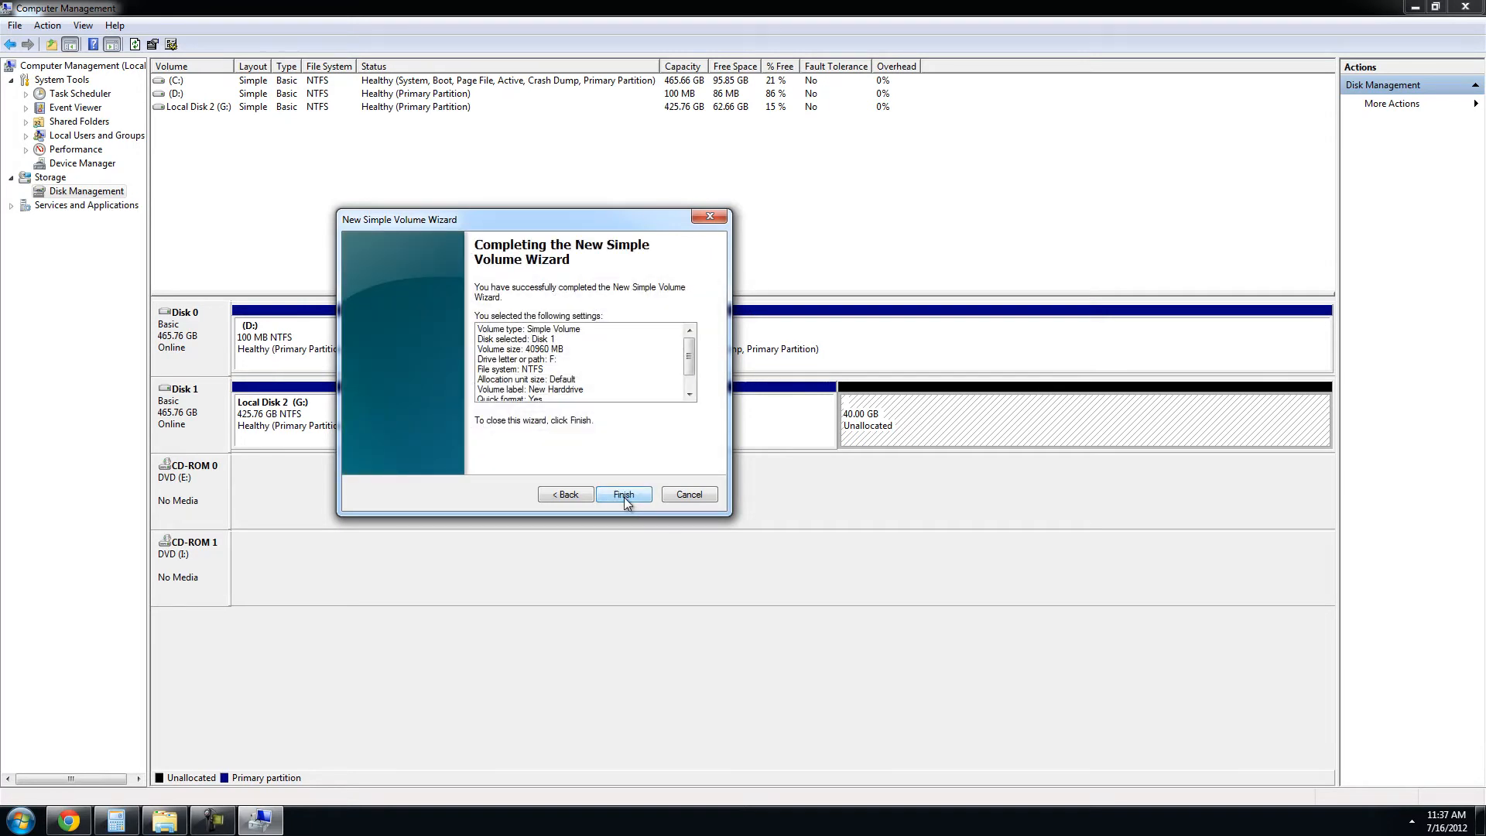
left_click(624, 495)
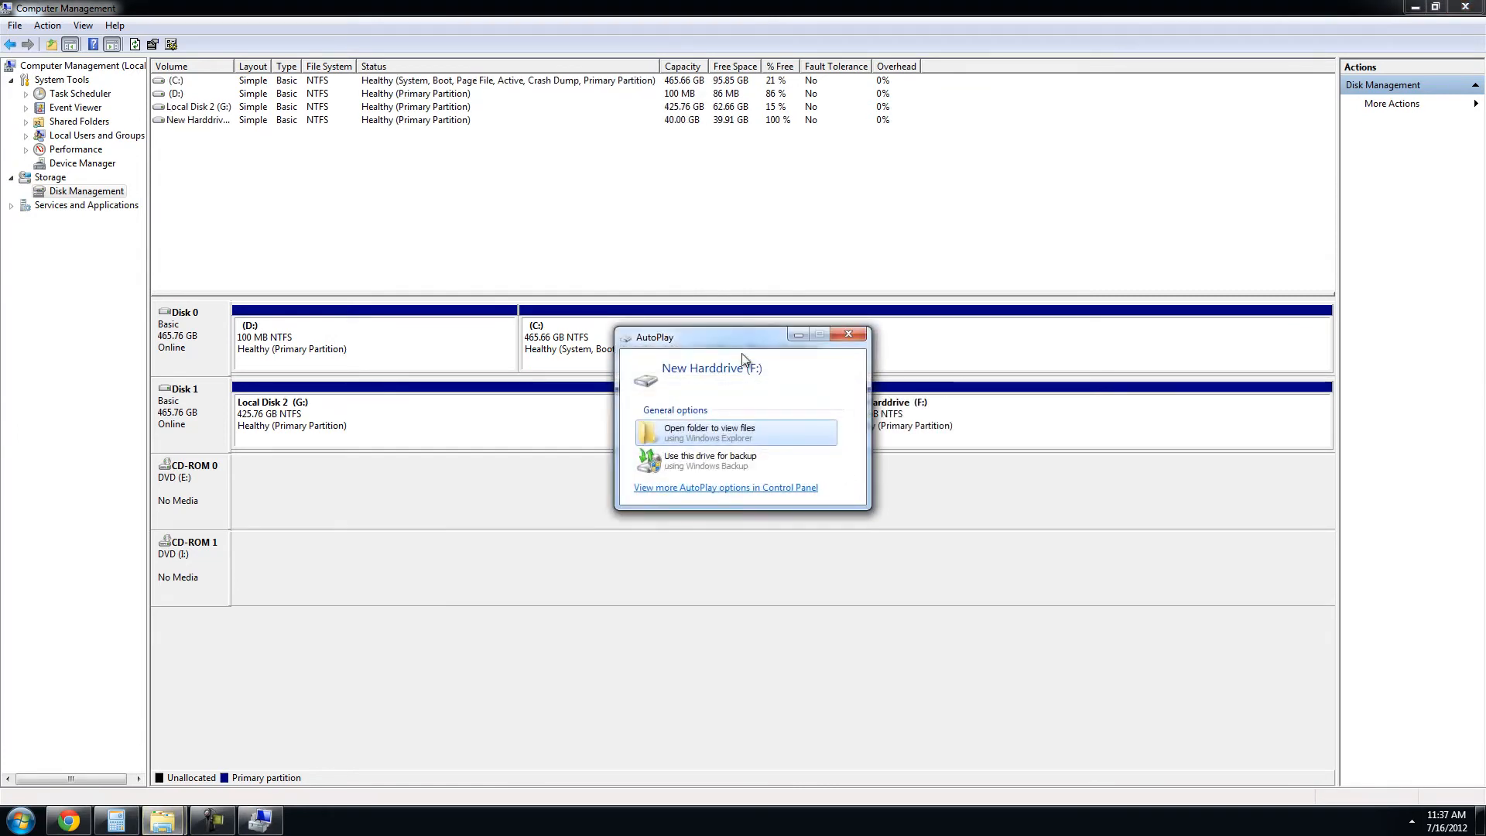
Open the New Harddrive (F:) folder from the AutoPlay prompt to view its files, and close it.
left_click_drag(712, 333, 544, 172)
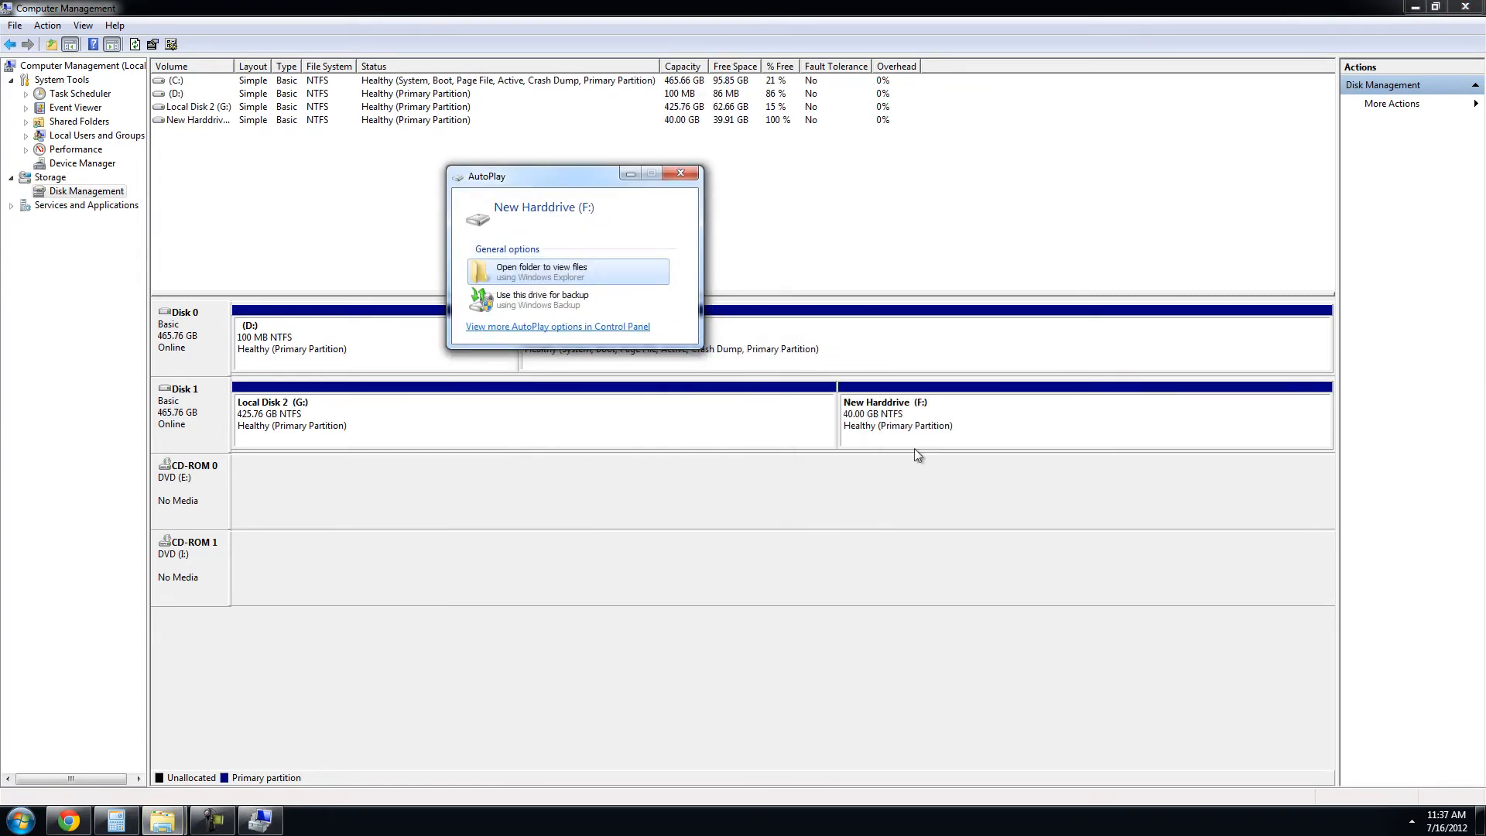
left_click(565, 275)
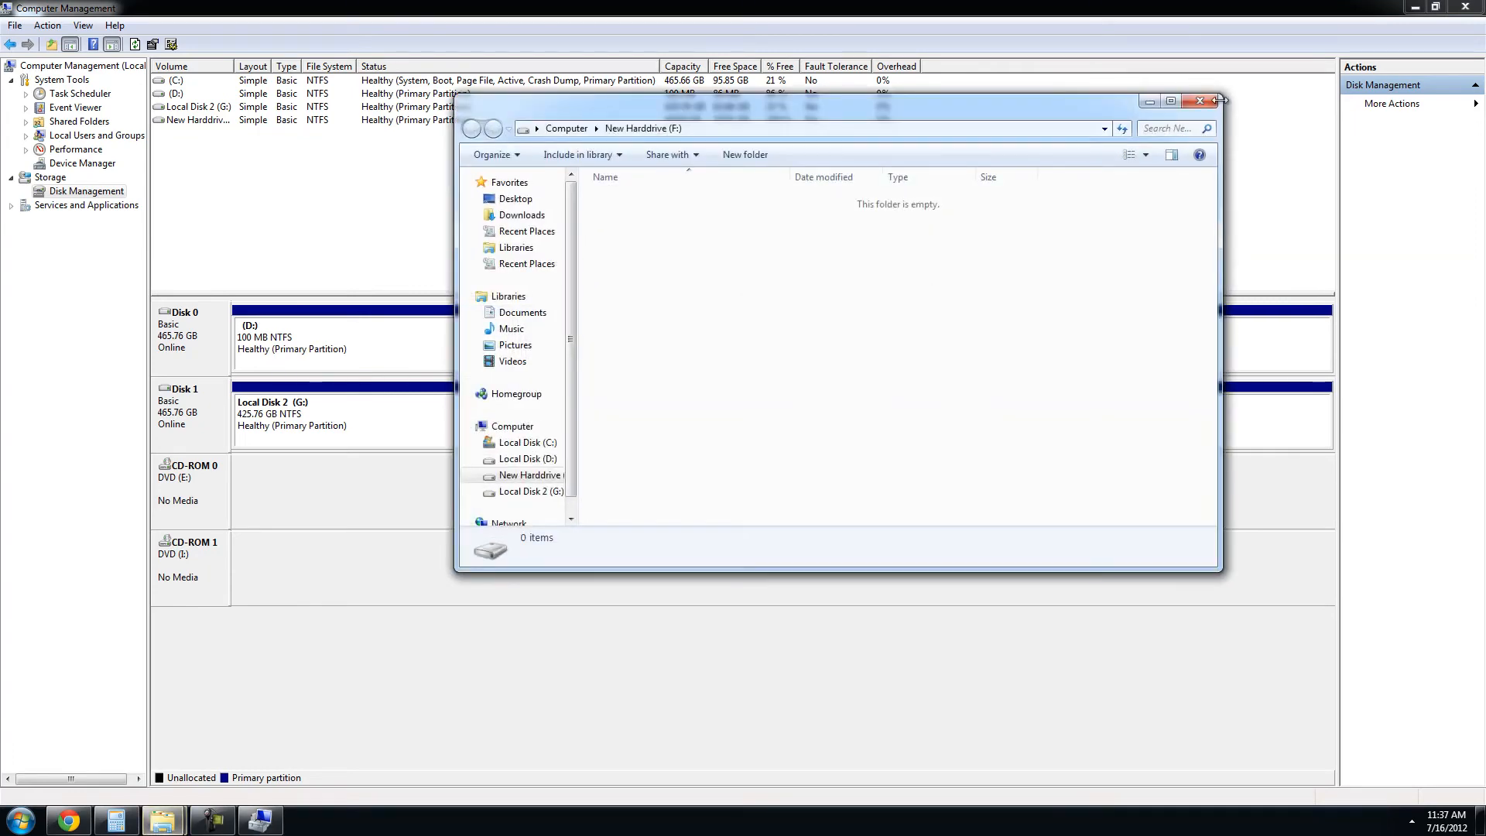
left_click(1204, 103)
Open the Computer window and check the space on the C:, G: and New Harddrive (F:) drives.
left_click(21, 819)
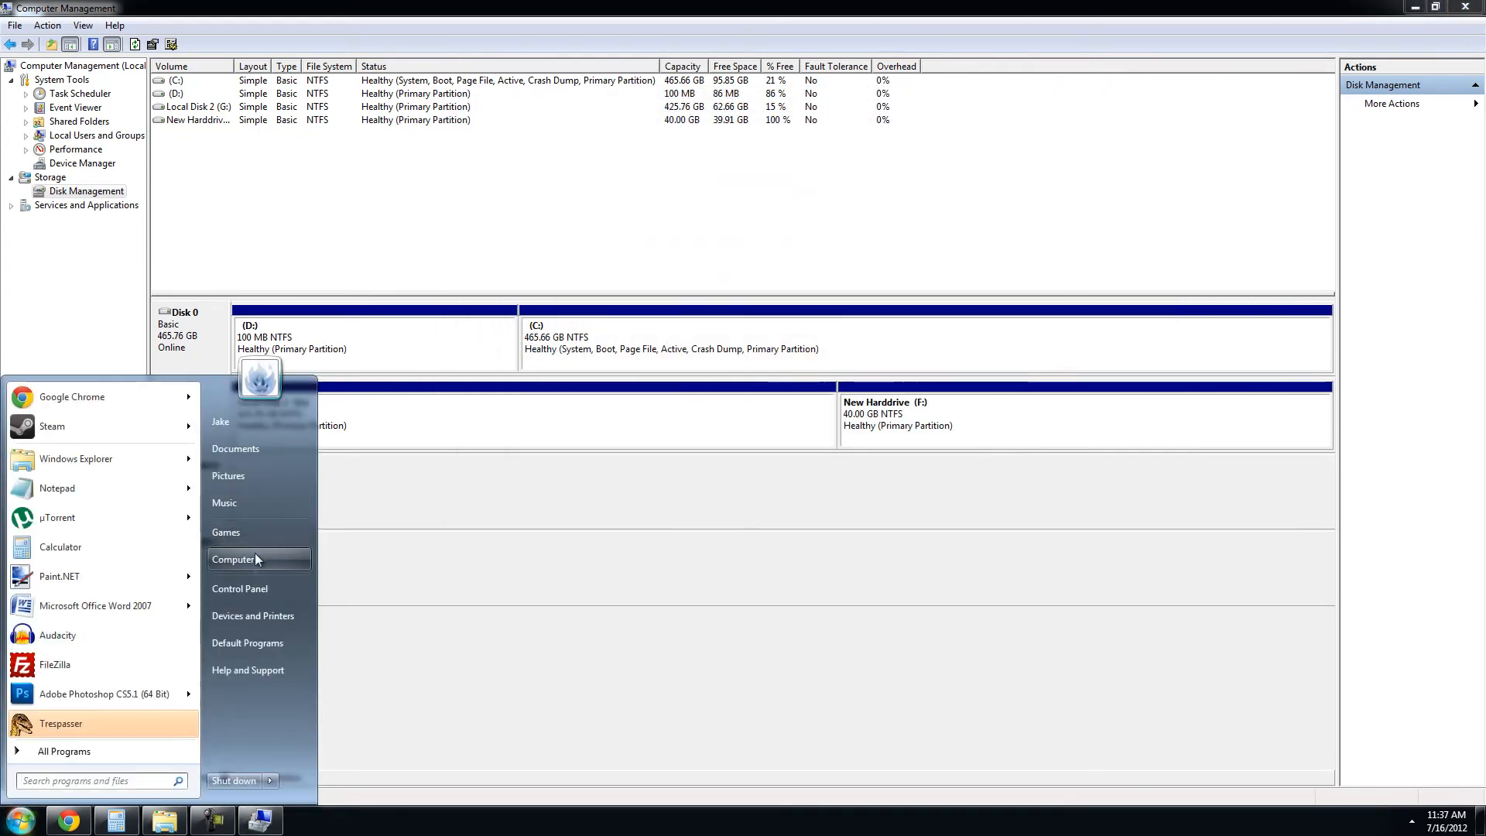
left_click(254, 552)
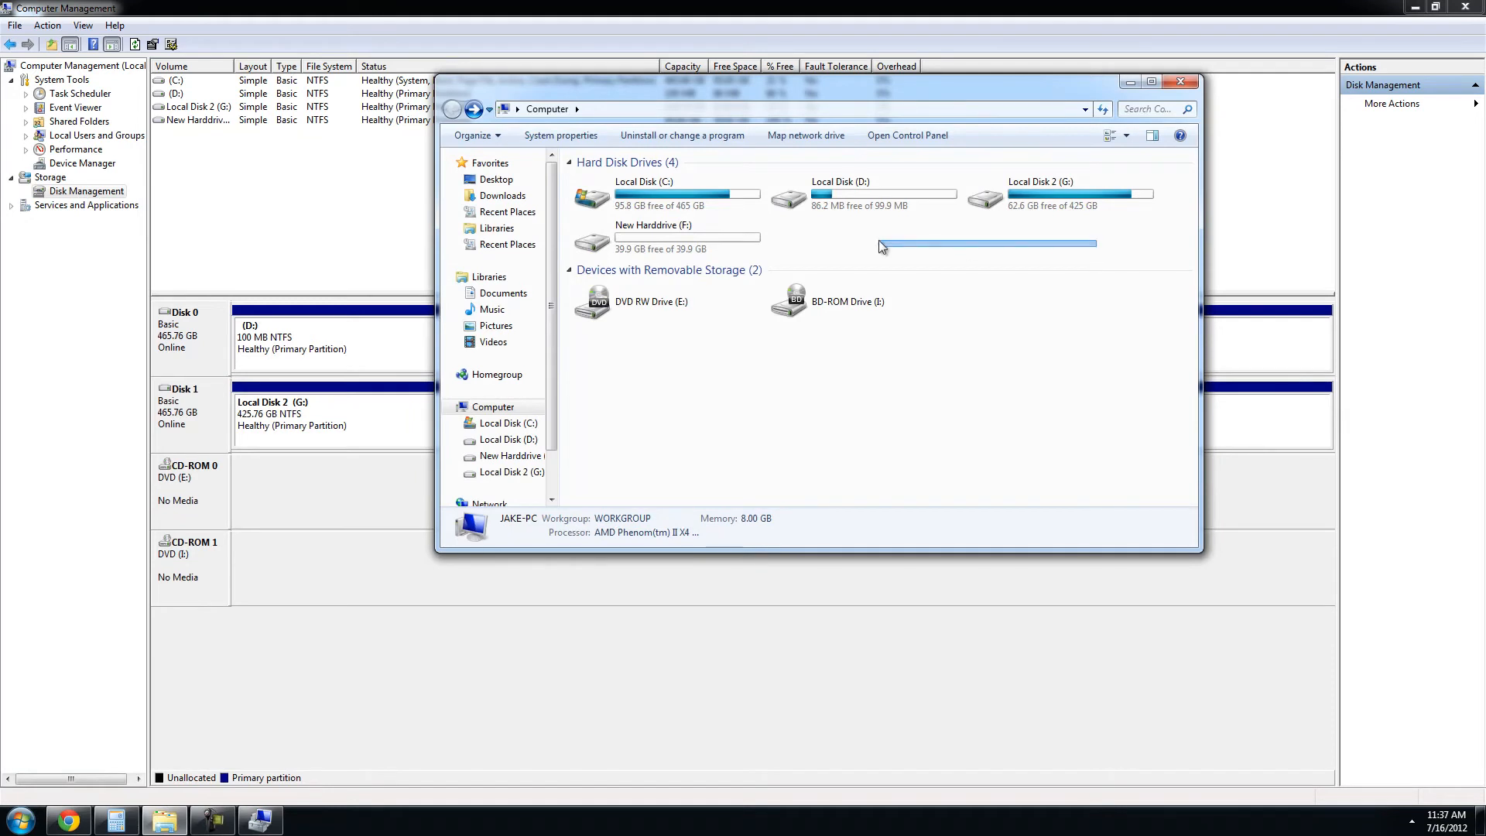
left_click(672, 188)
left_click(1071, 198)
left_click(749, 234)
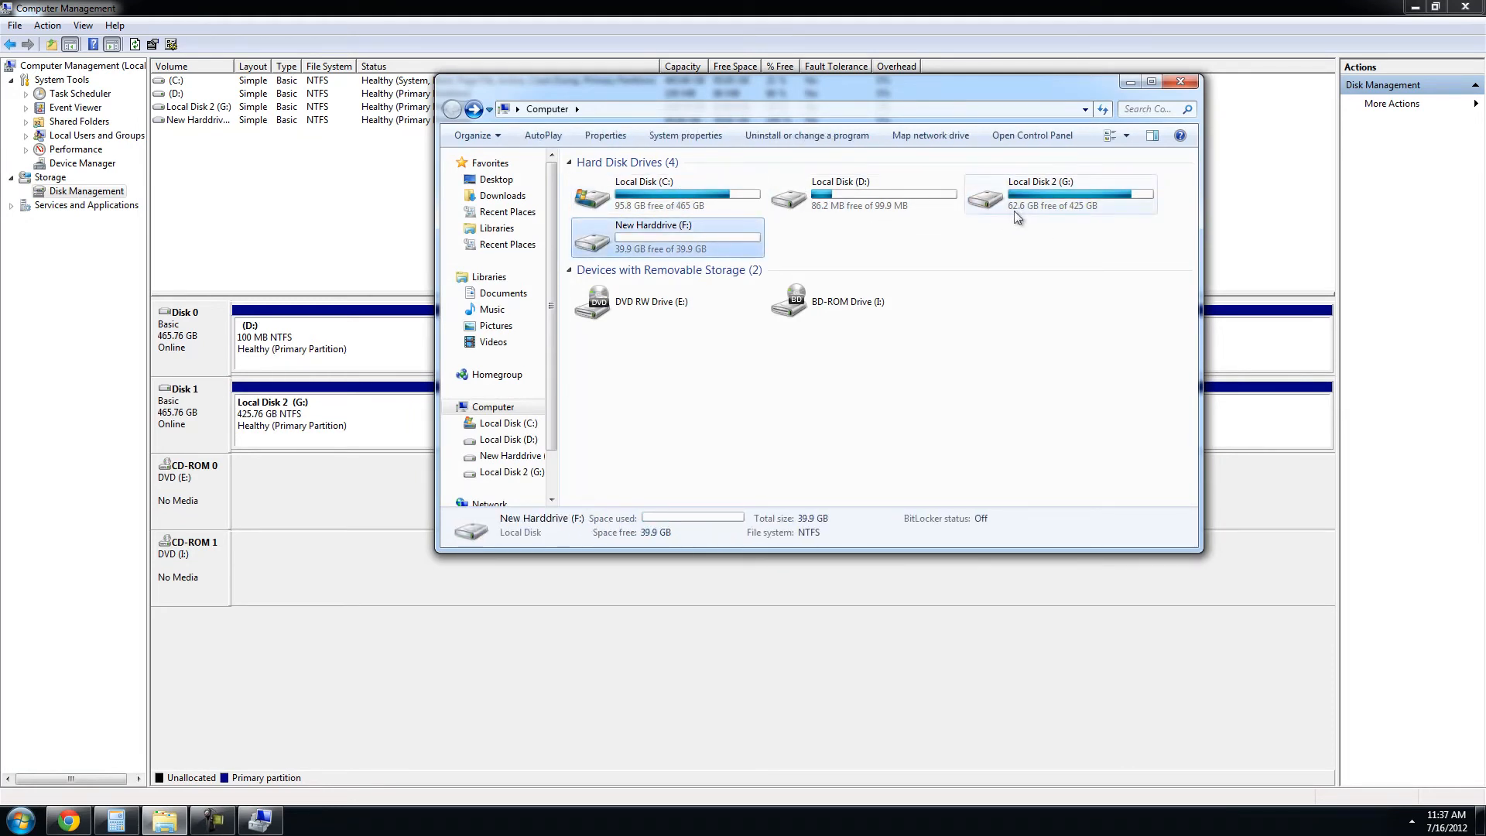
mouse_move(1018, 212)
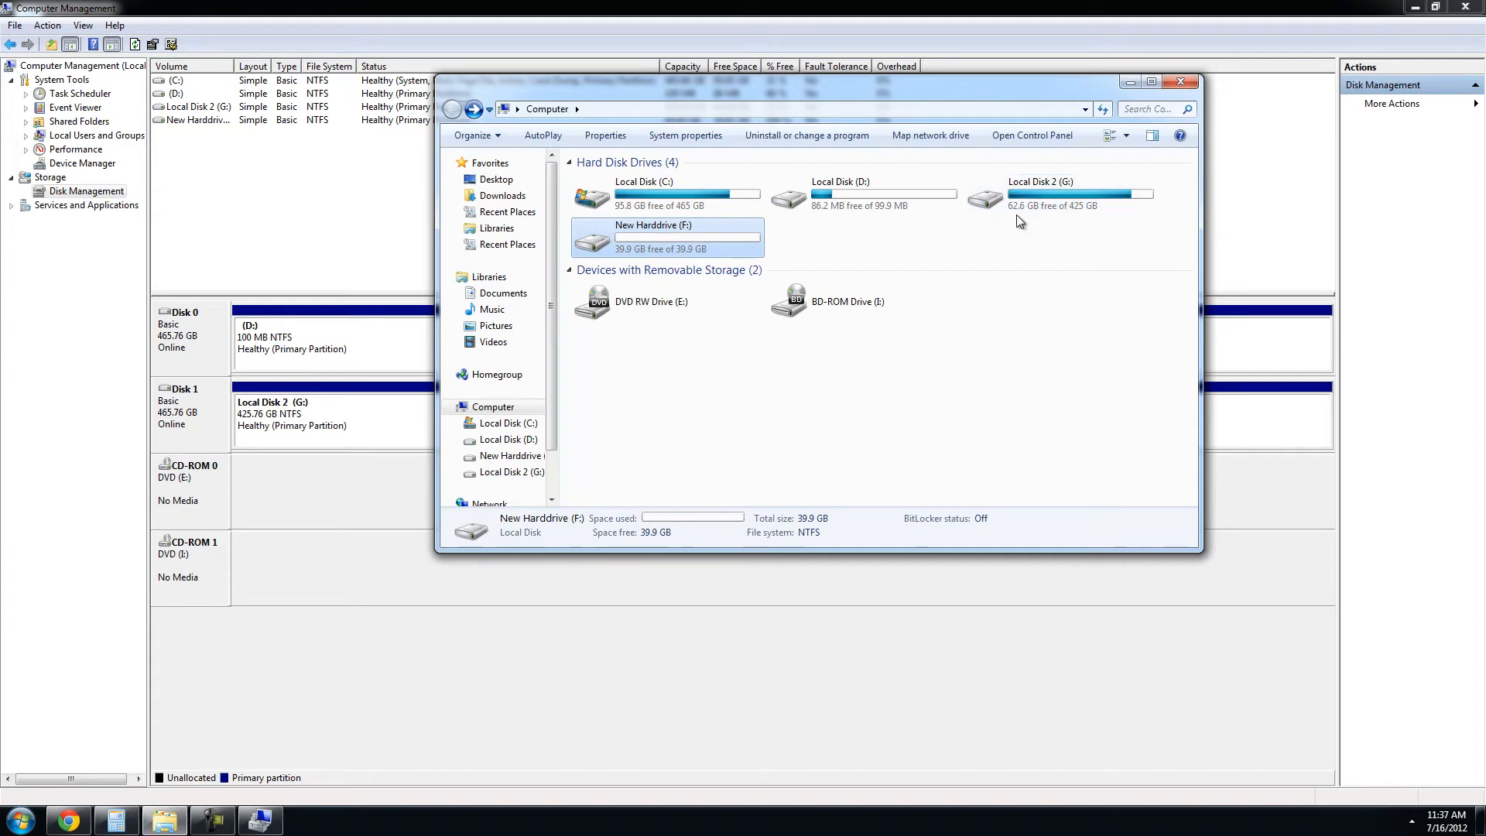
Close the Computer window and delete the New Harddrive (F:) volume on Disk 1, accepting the loss of its data.
left_click(1180, 82)
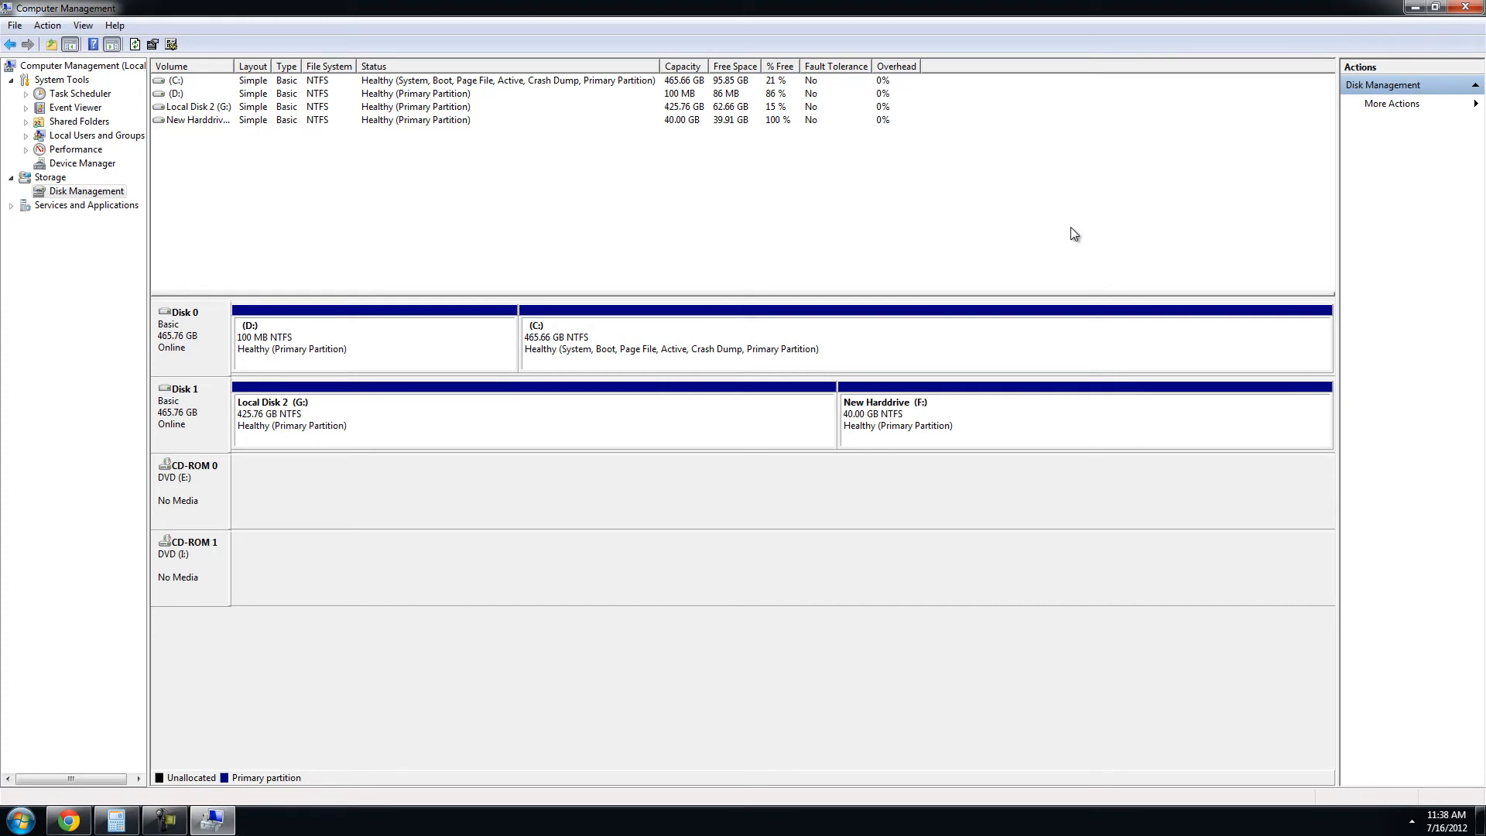
right_click(909, 421)
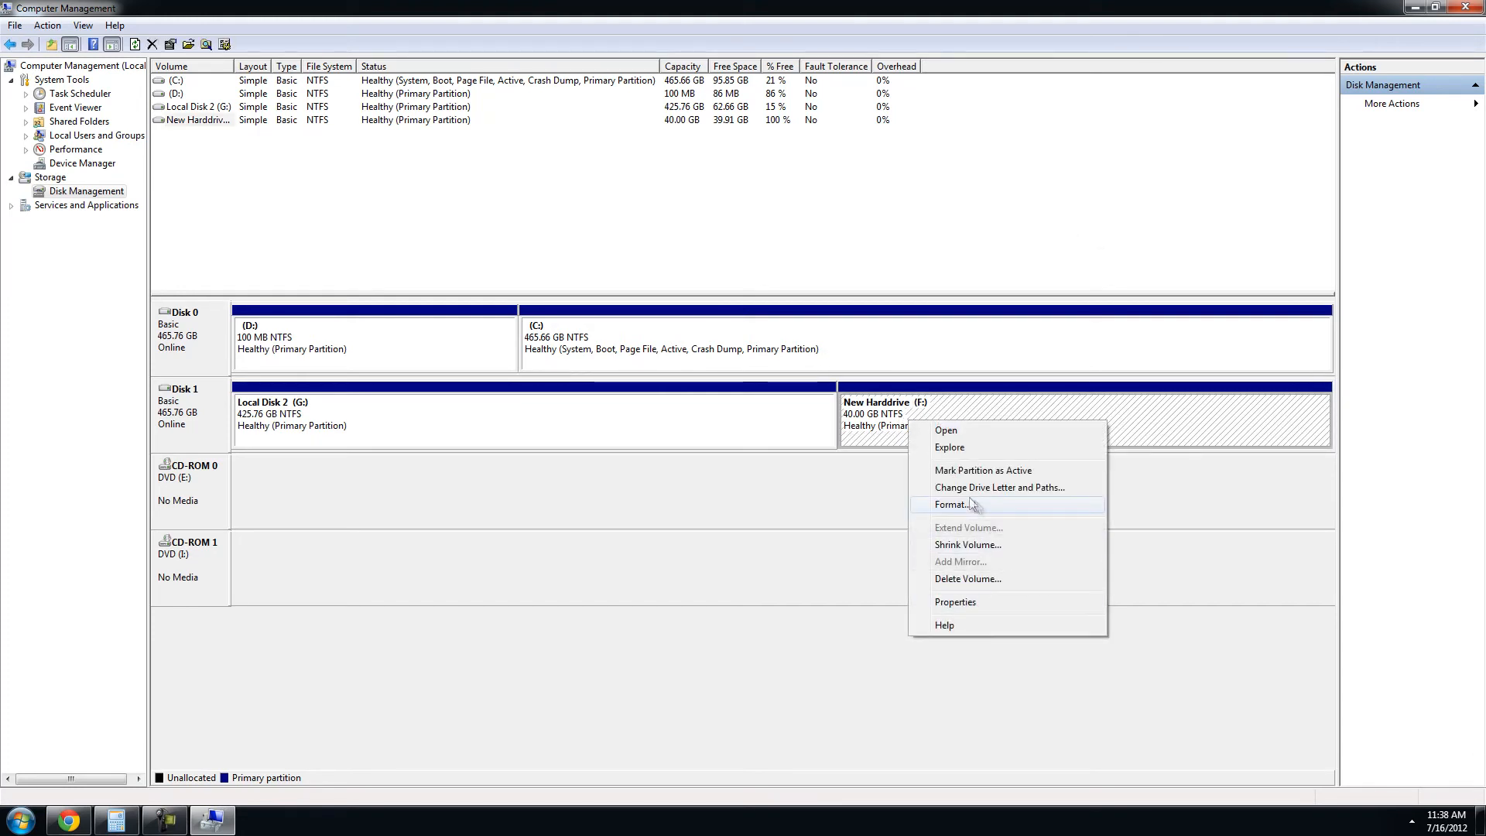
left_click(968, 578)
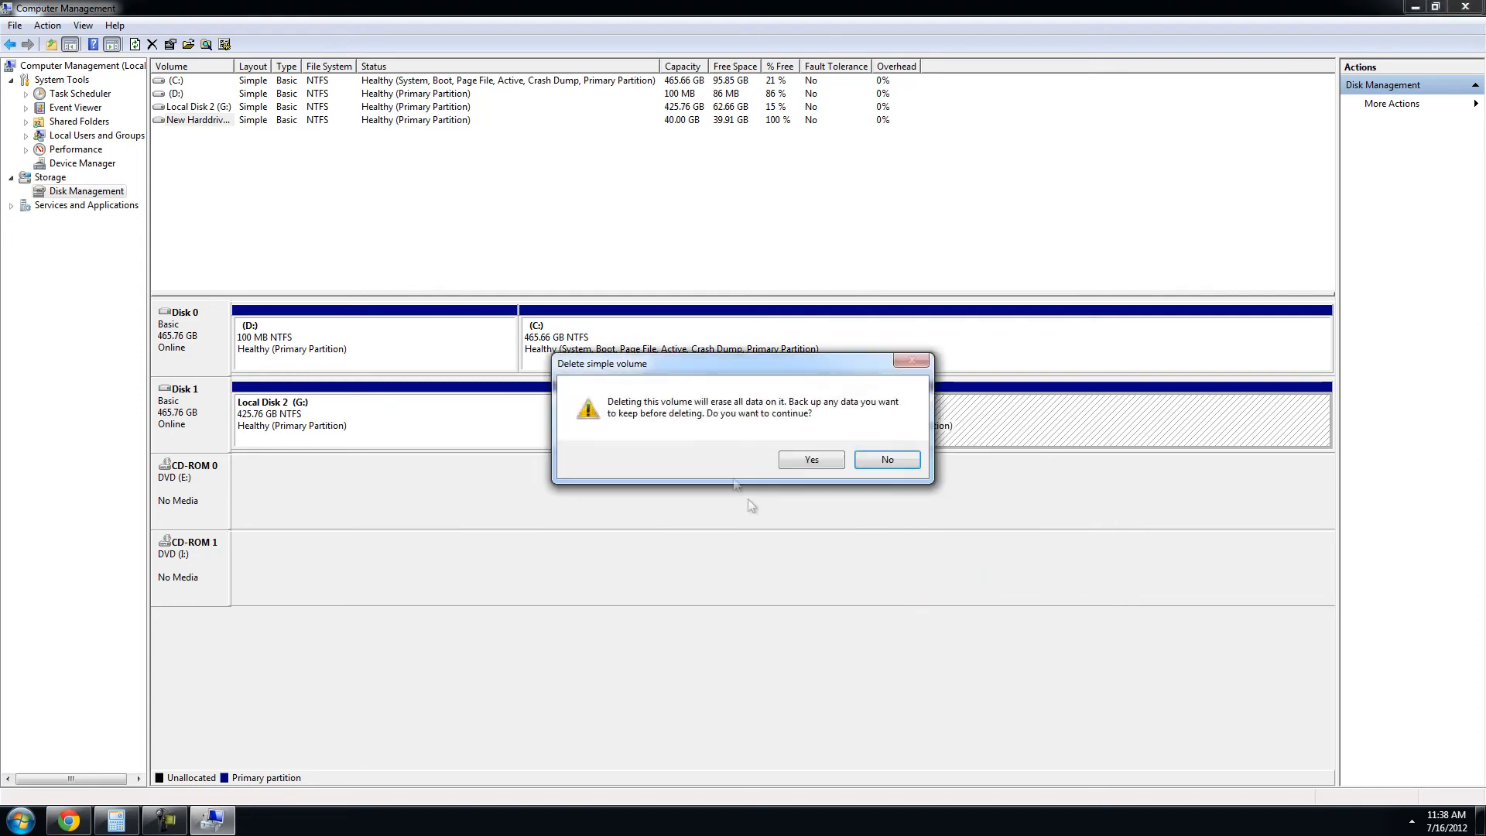
left_click(807, 462)
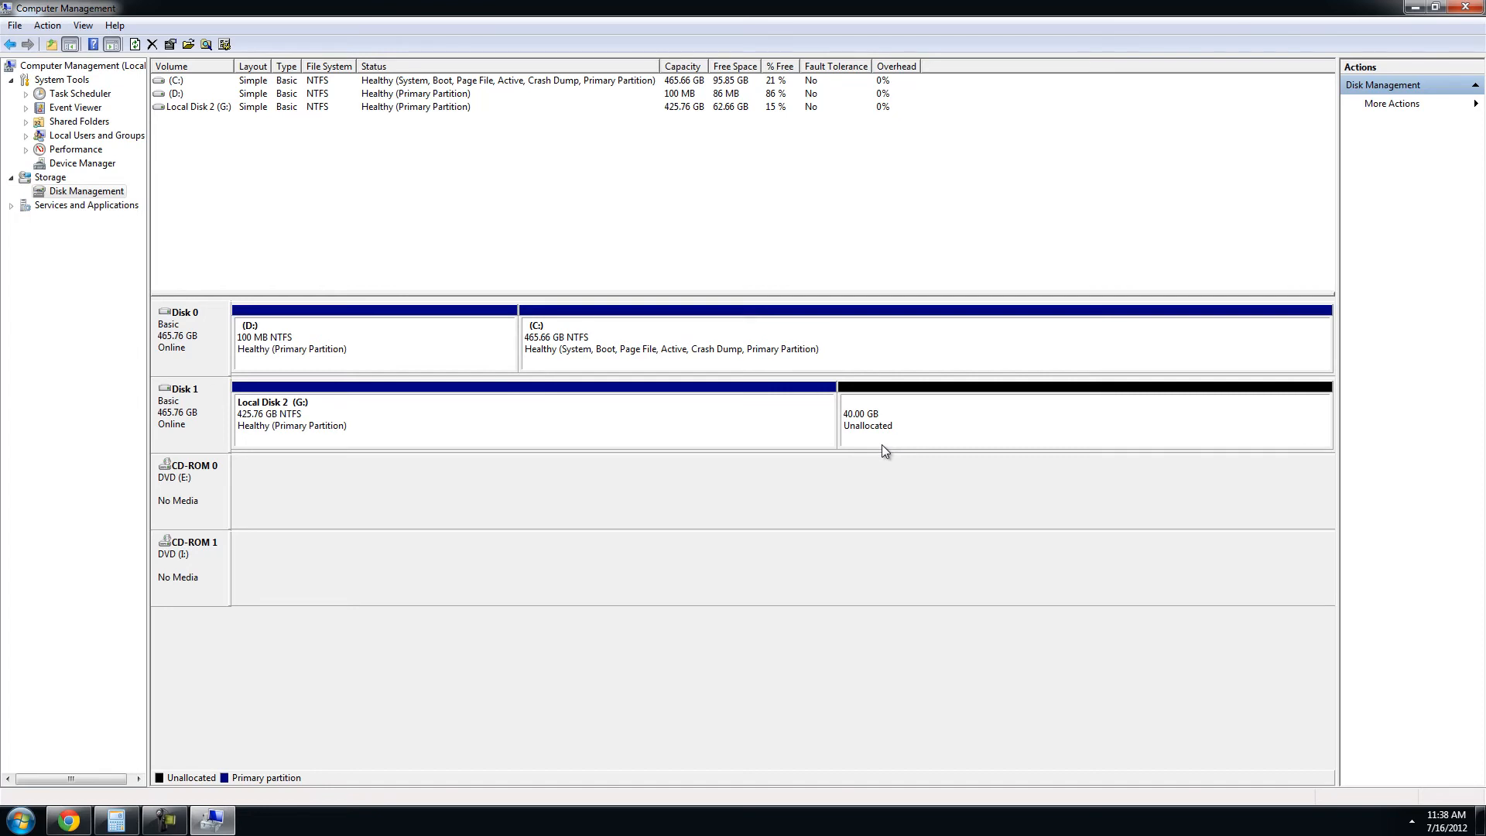
Extend Local Disk 2 (G:) with the full 40960 MB of unallocated space on Disk 1 and finish the wizard.
right_click(468, 417)
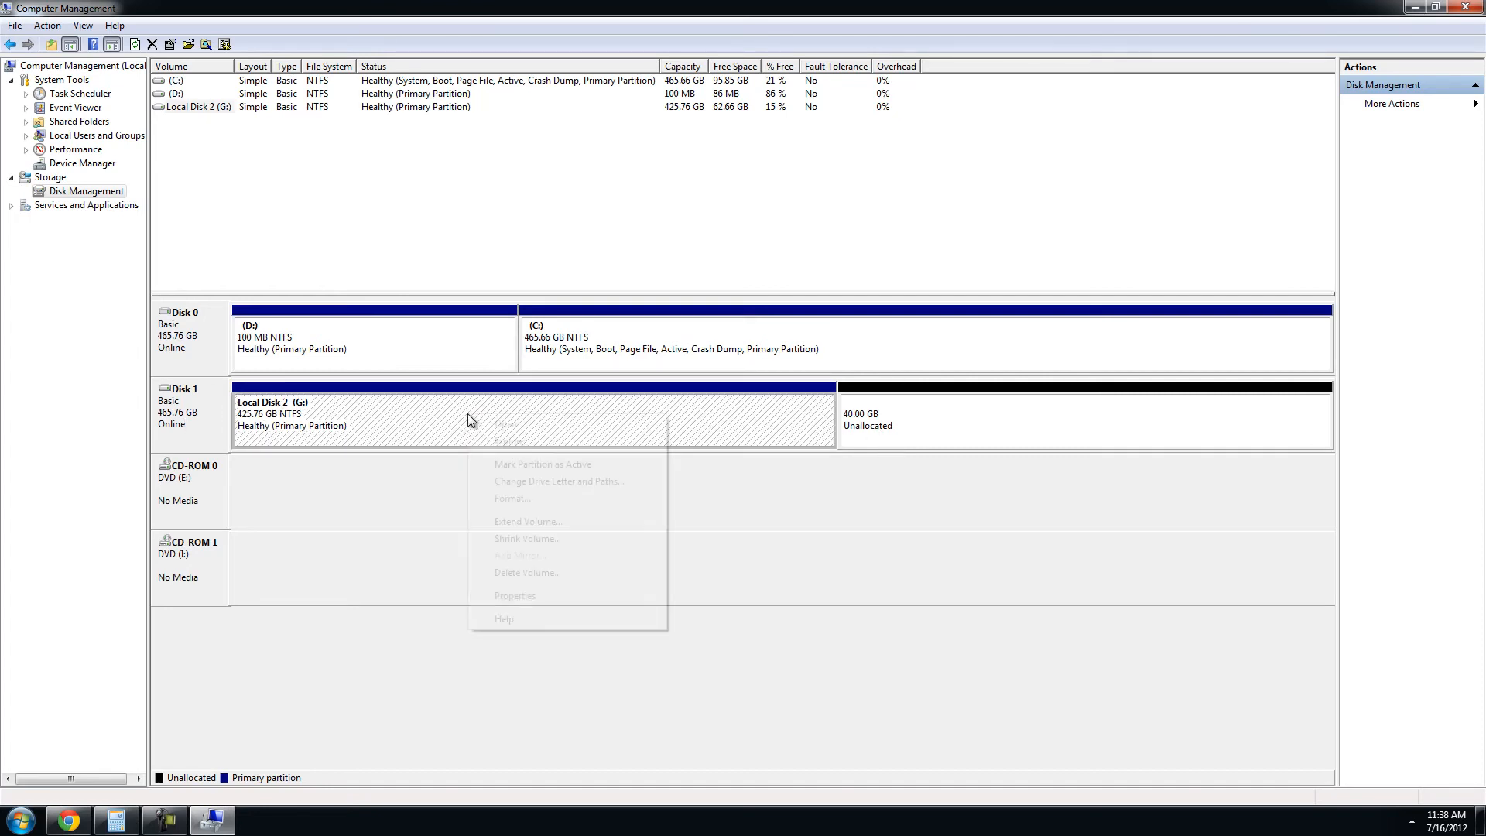
left_click(534, 524)
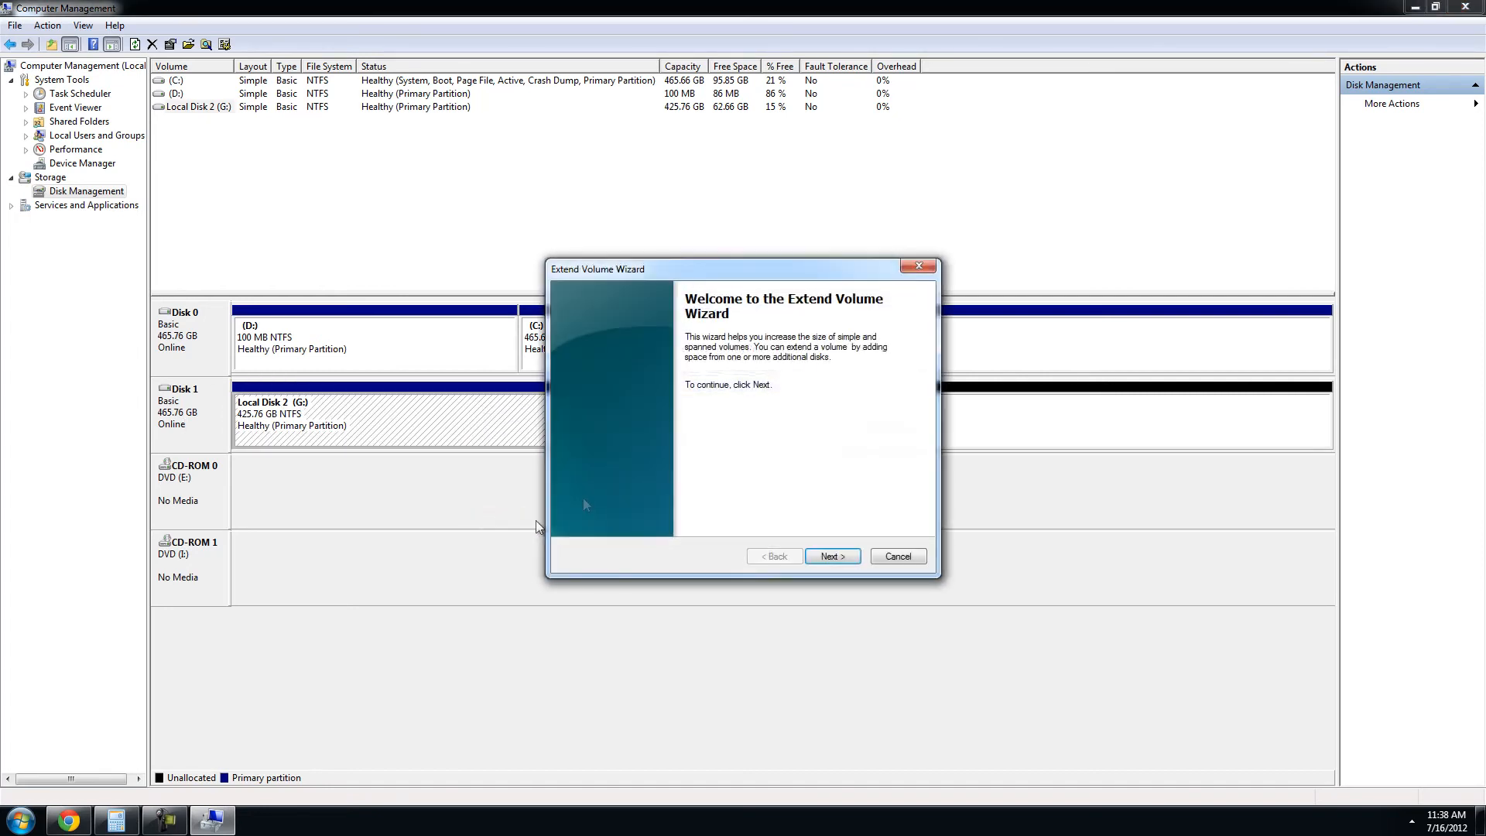
left_click(825, 554)
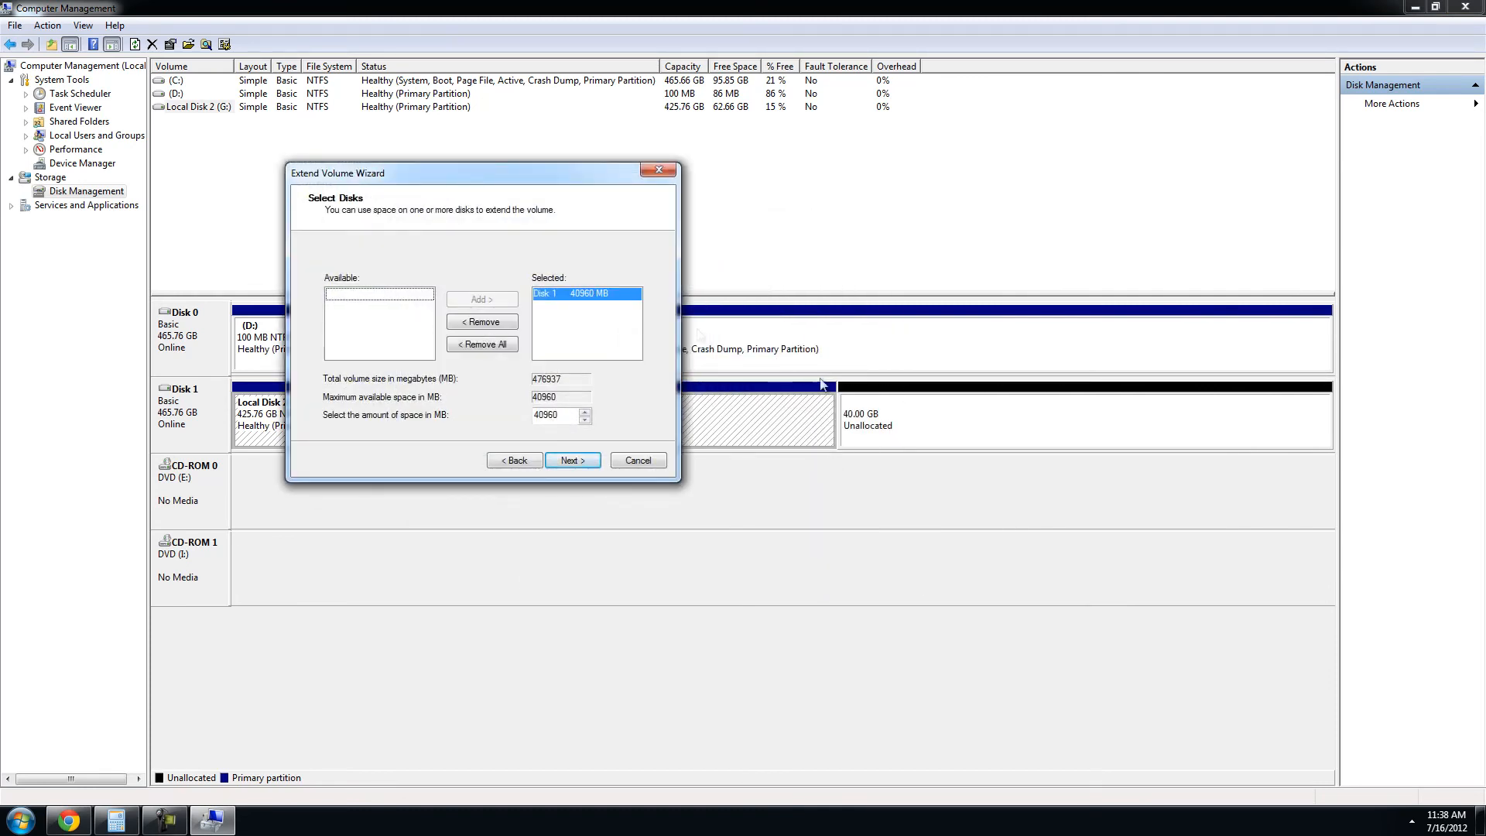
left_click_drag(476, 175, 597, 86)
left_click(605, 234)
left_click(466, 204)
left_click(599, 211)
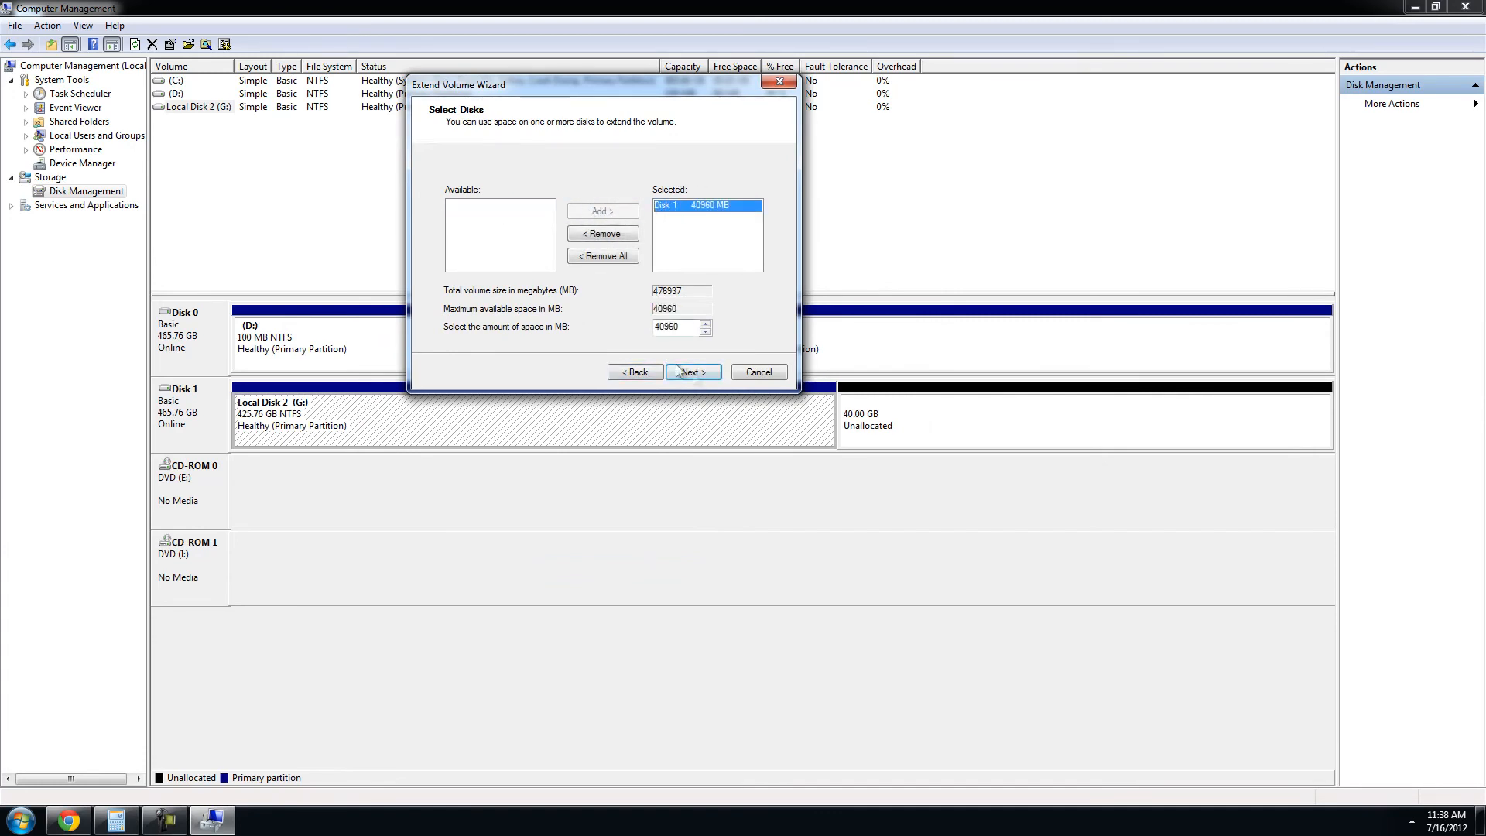
left_click(704, 376)
left_click(693, 372)
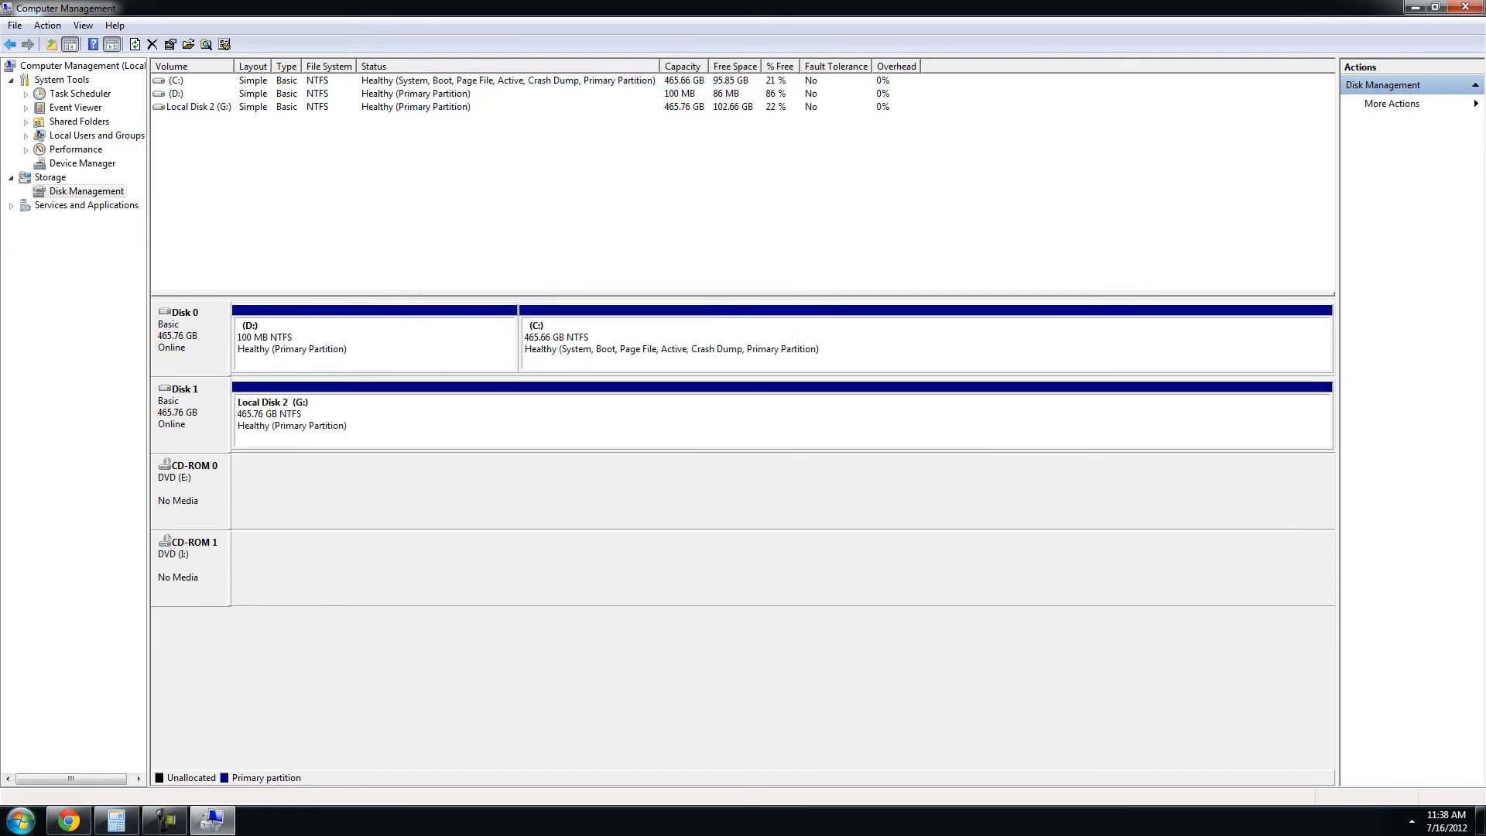
Open the Computer window, check the free space on Local Disk 2 (G:), and close the window.
left_click(20, 821)
left_click(233, 558)
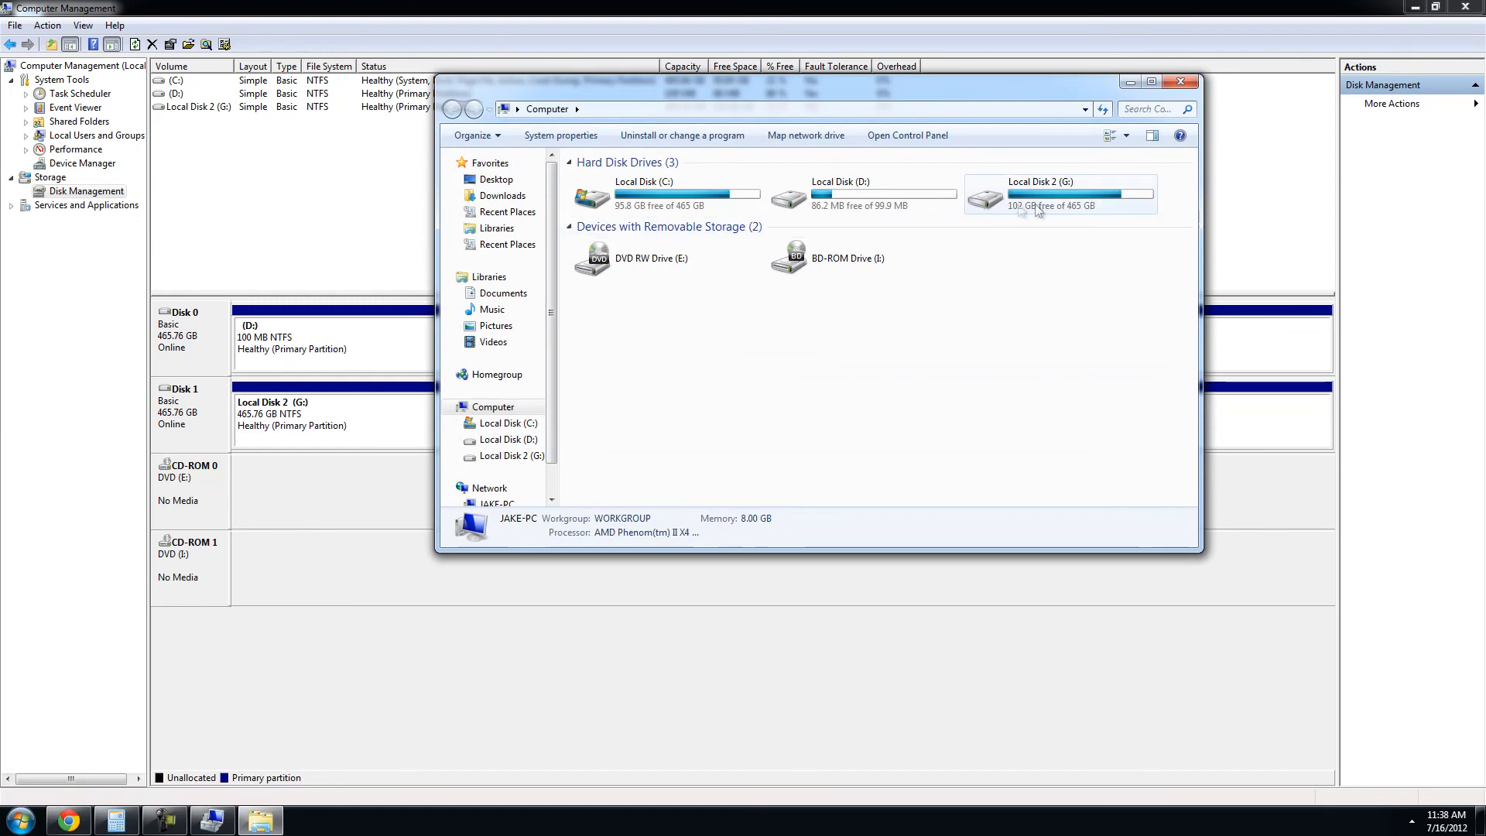
left_click(1189, 79)
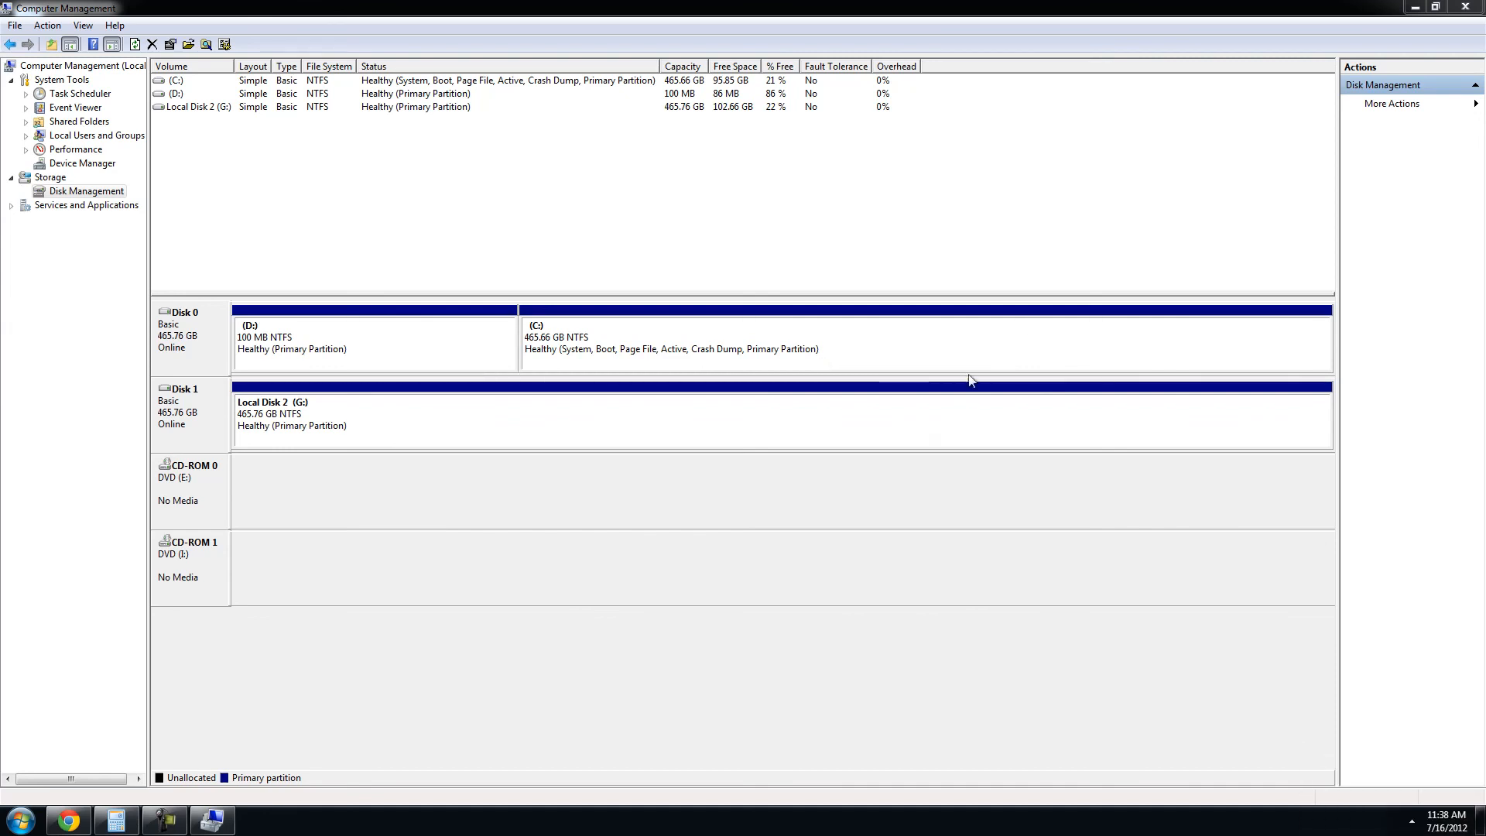
right_click(918, 425)
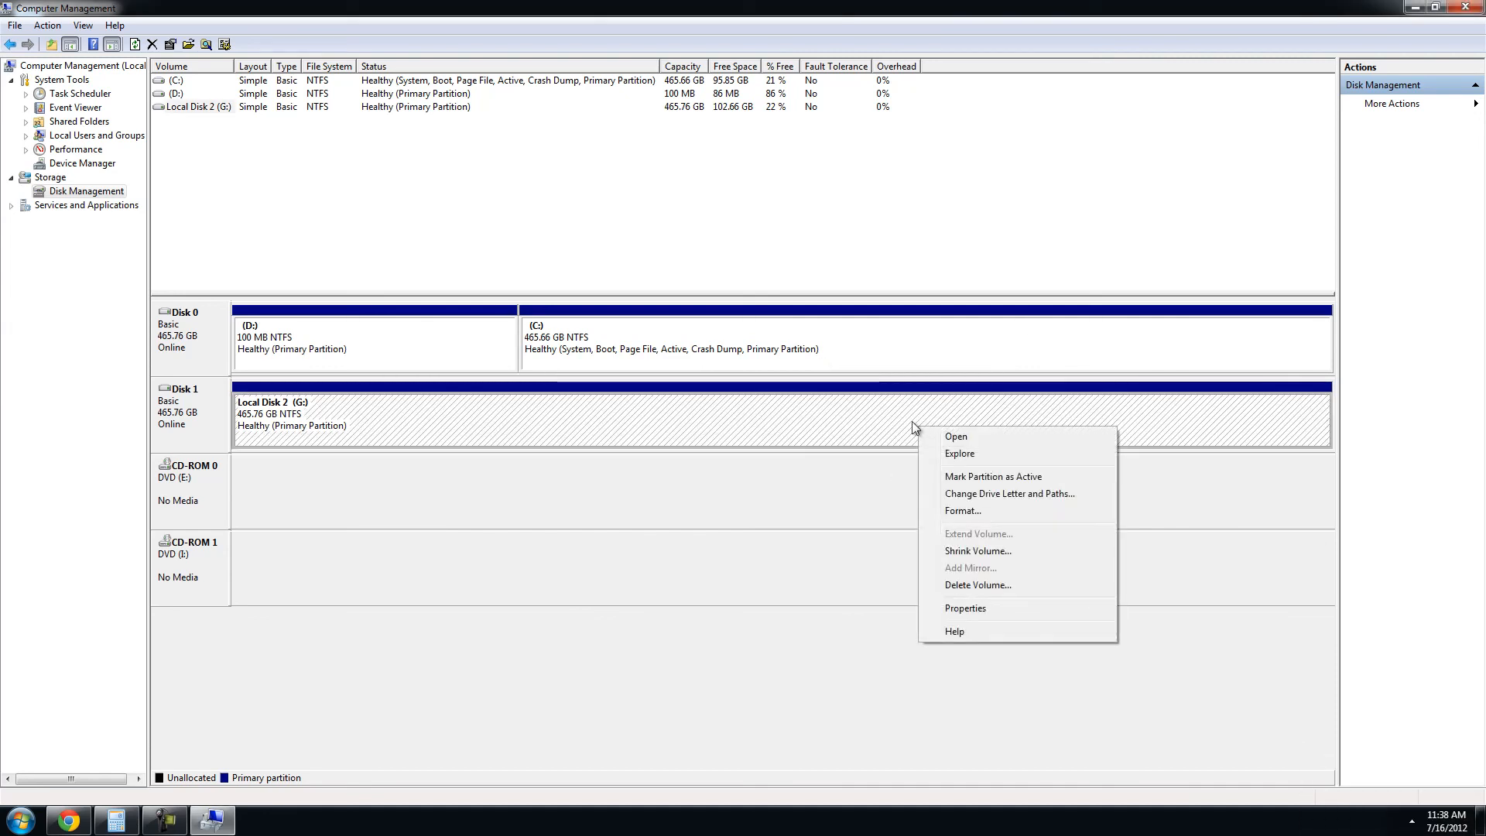
left_click(740, 479)
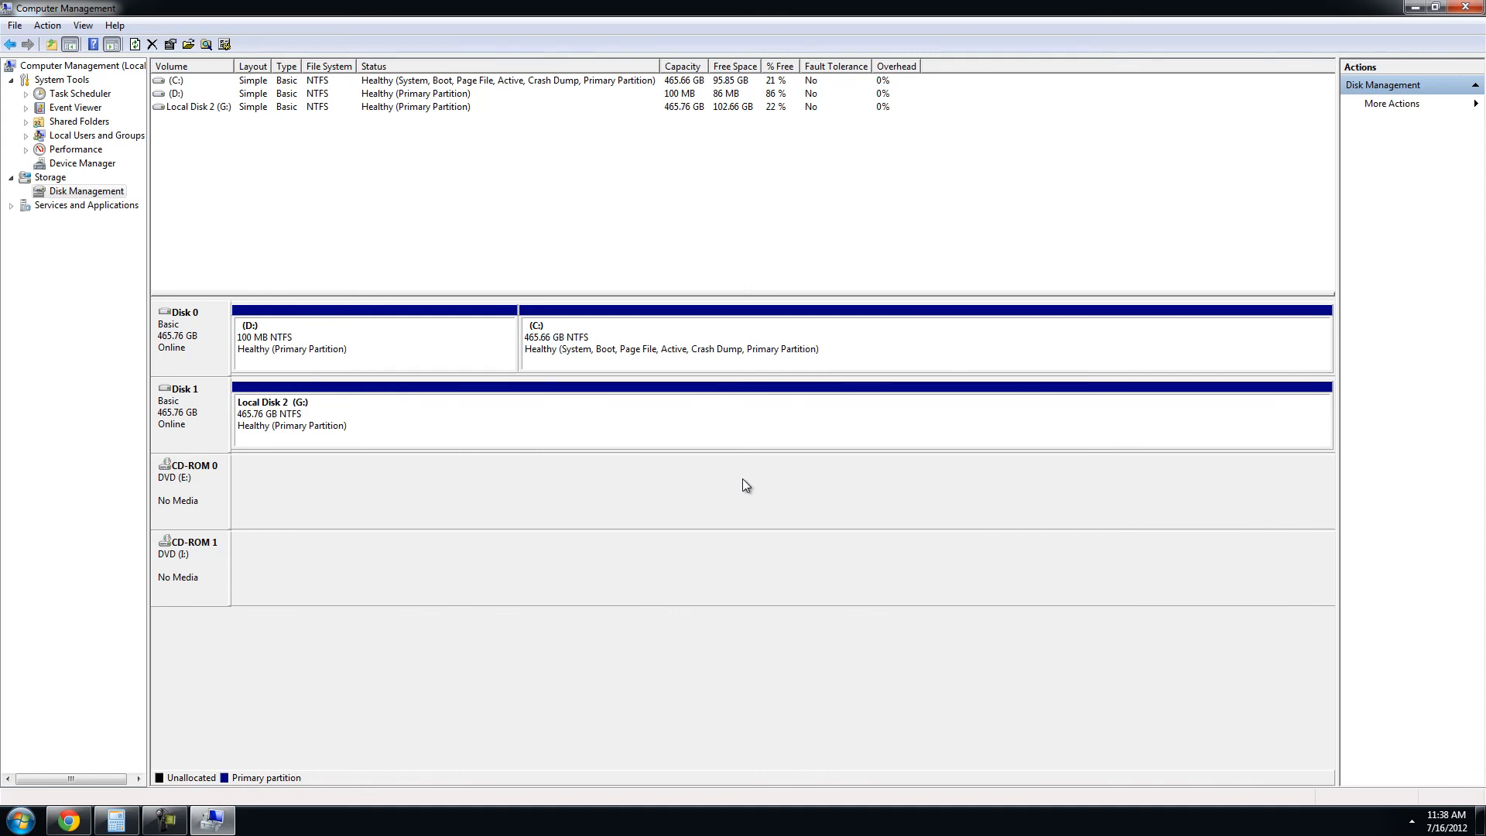